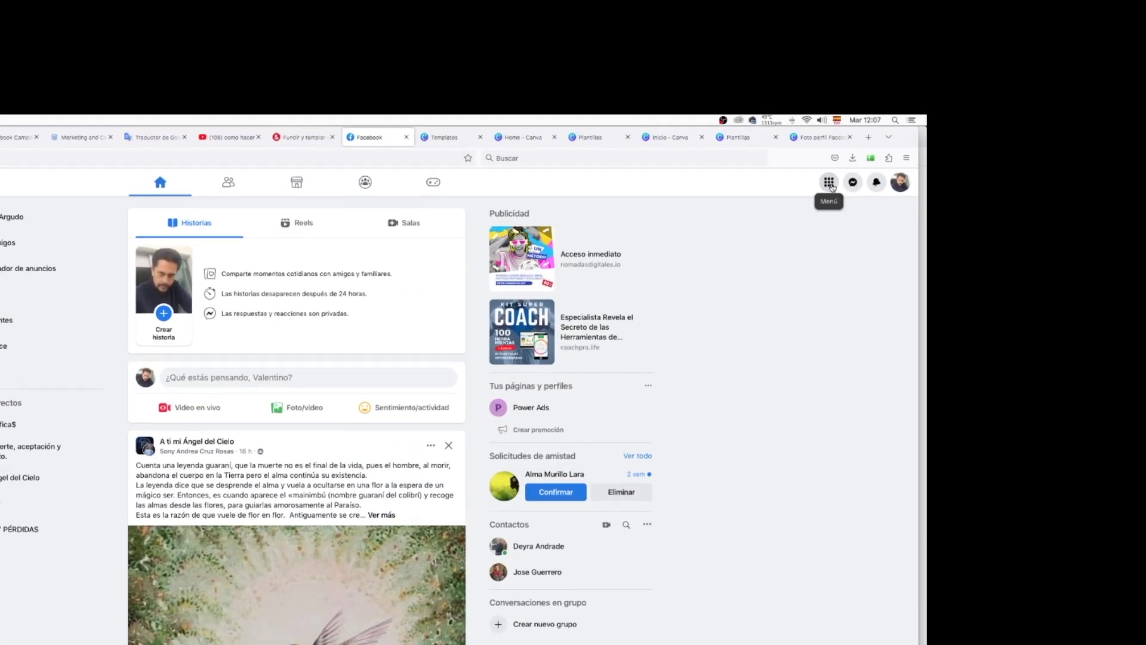
Start a new Facebook Page using Página under Crear in the Menú grid.
left_click(757, 228)
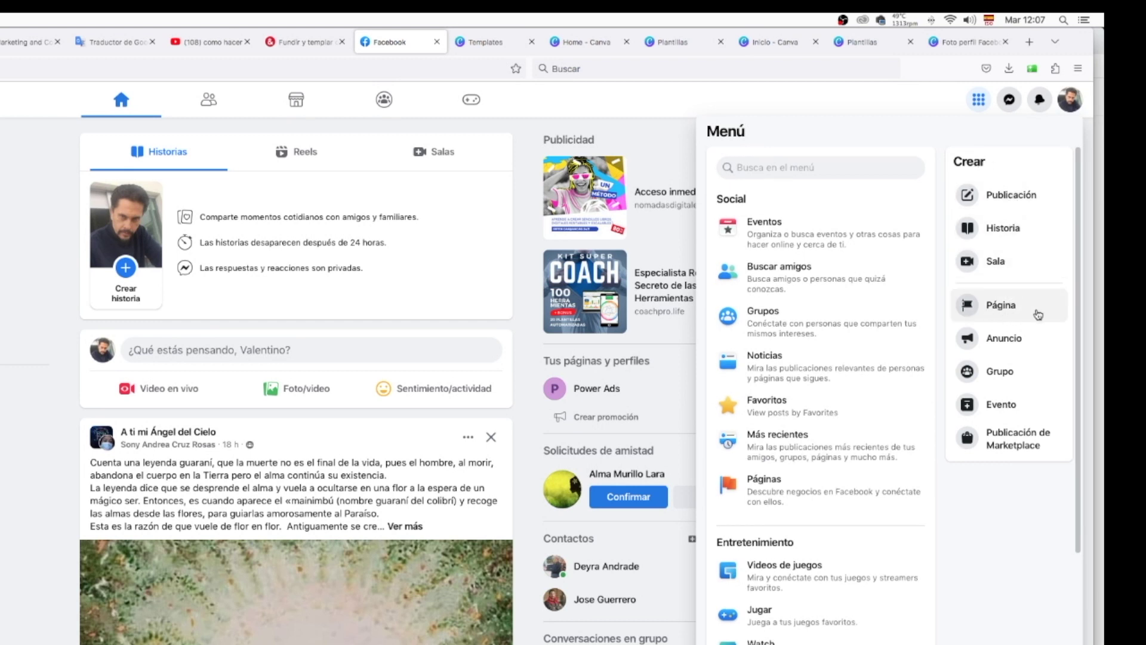
left_click(972, 304)
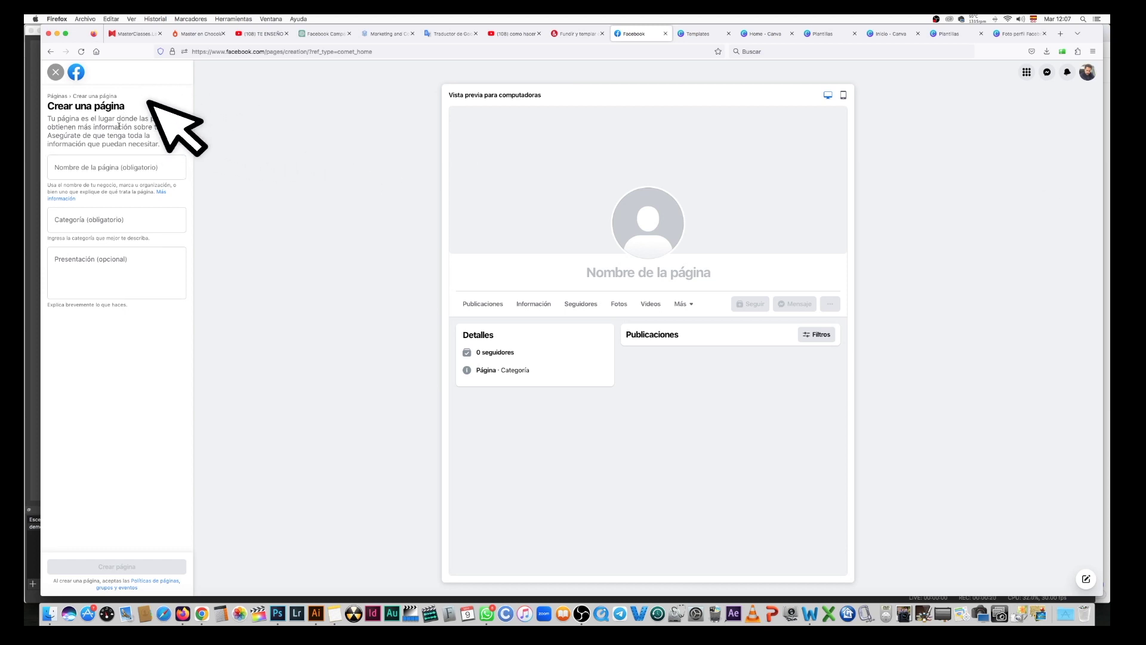
left_click(77, 170)
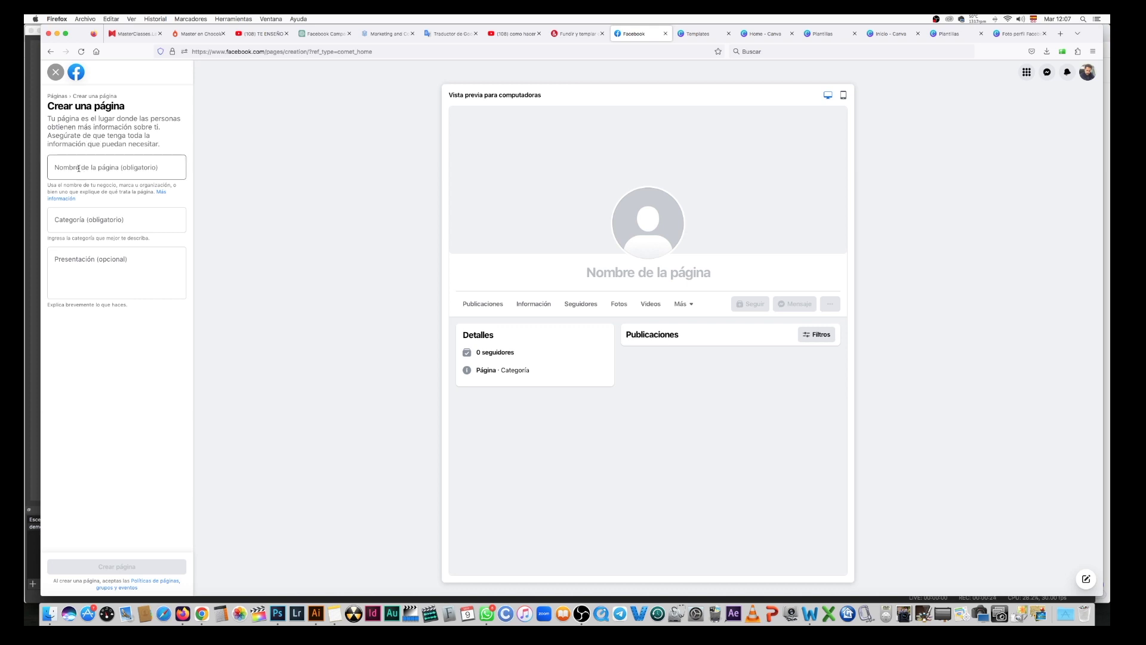
left_click(79, 167)
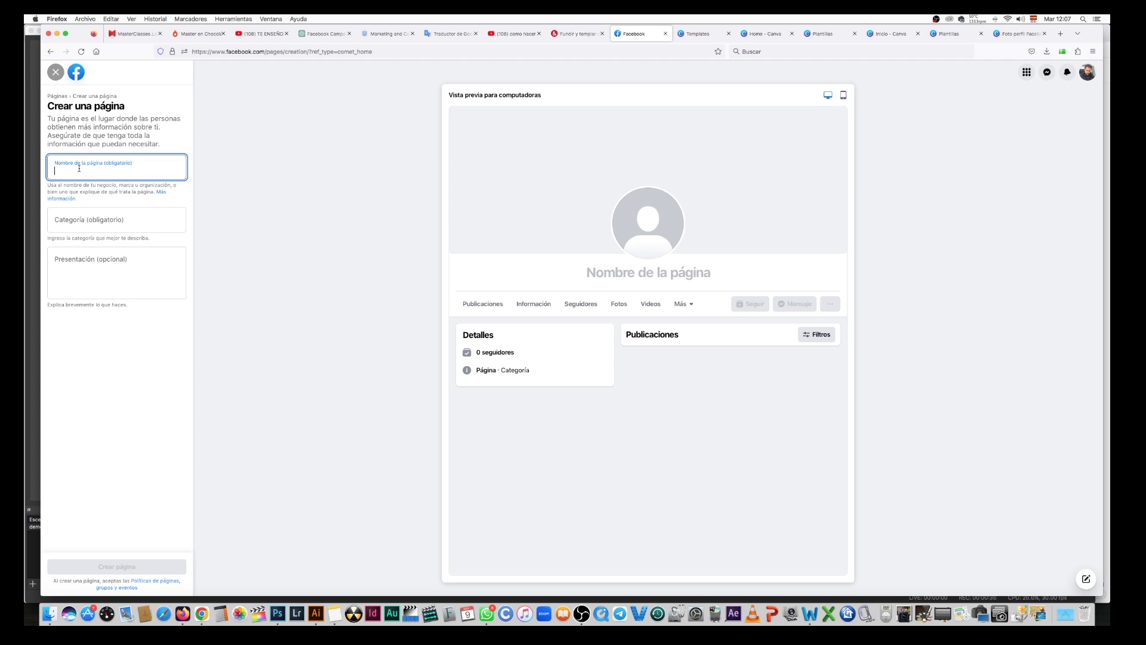
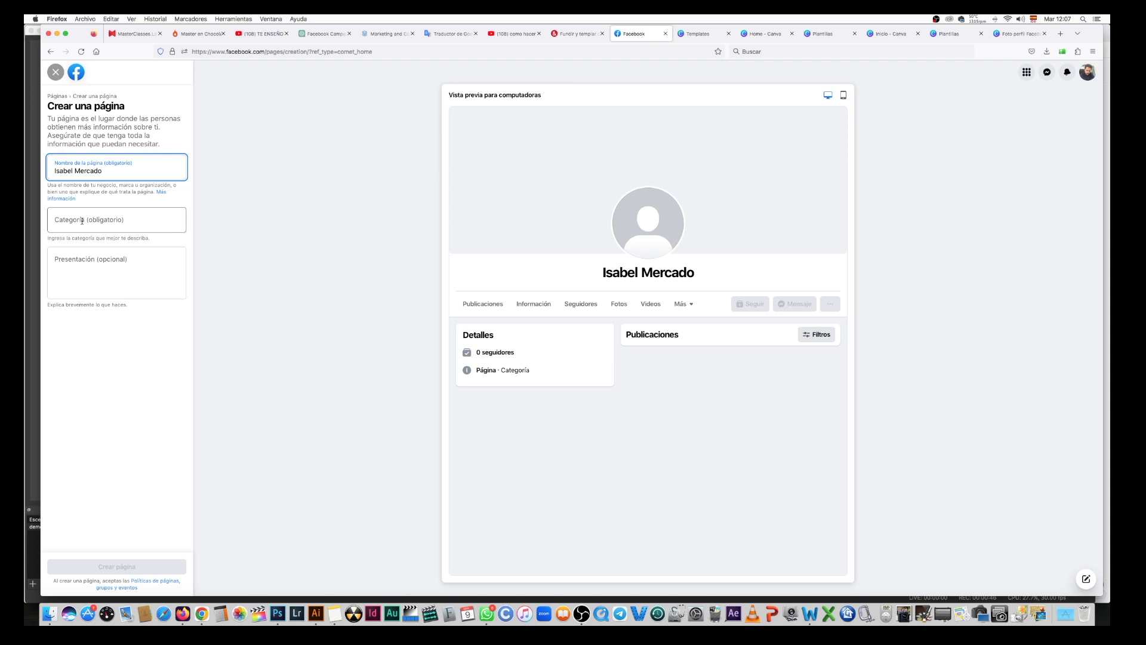
left_click(82, 219)
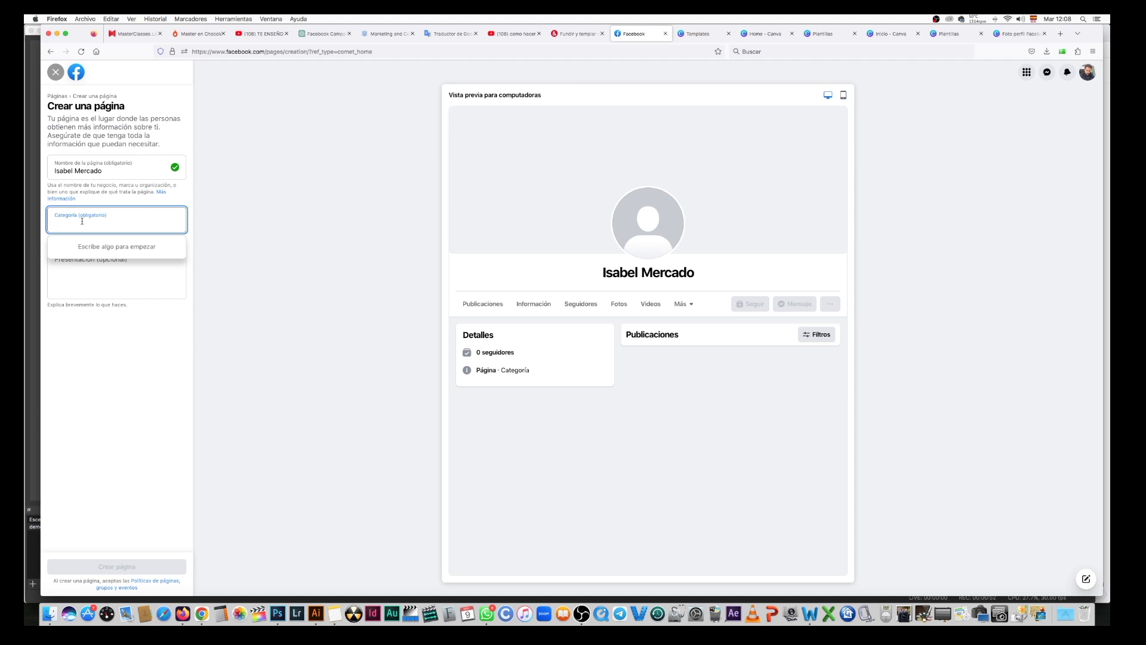
type("B")
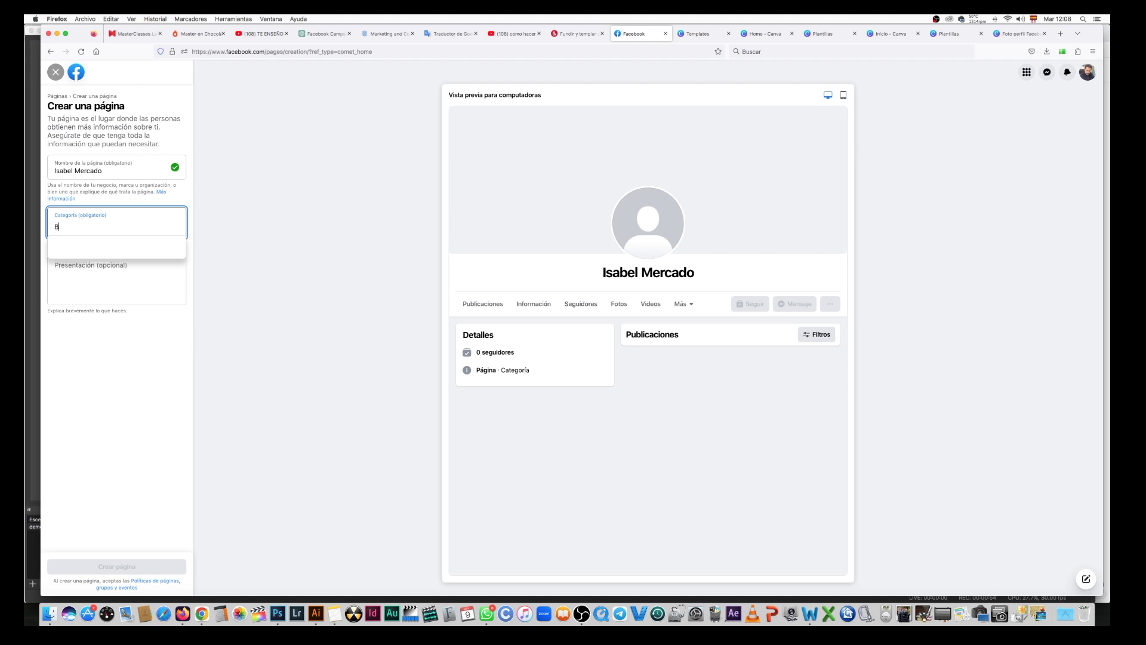
type("ienes")
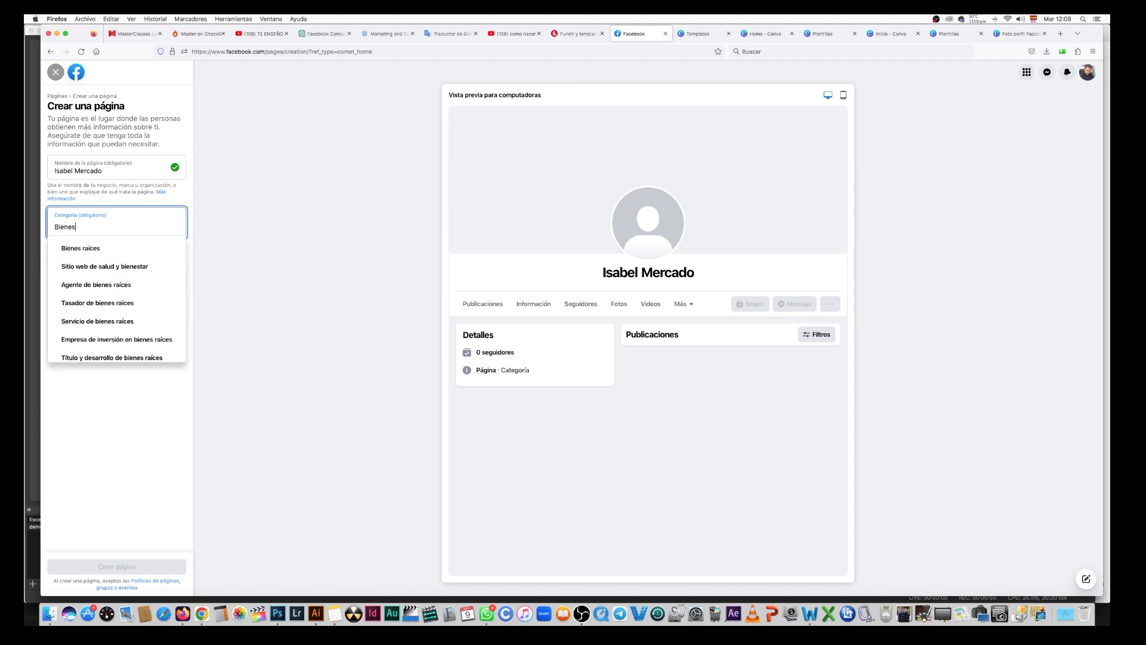
left_click(99, 252)
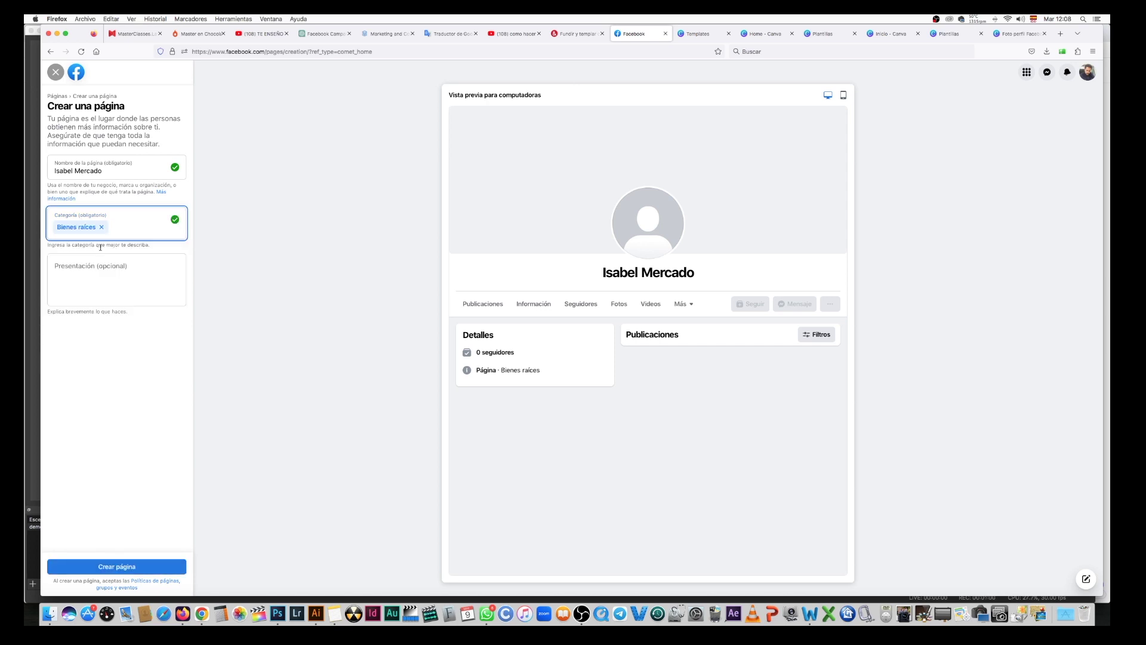
left_click(66, 266)
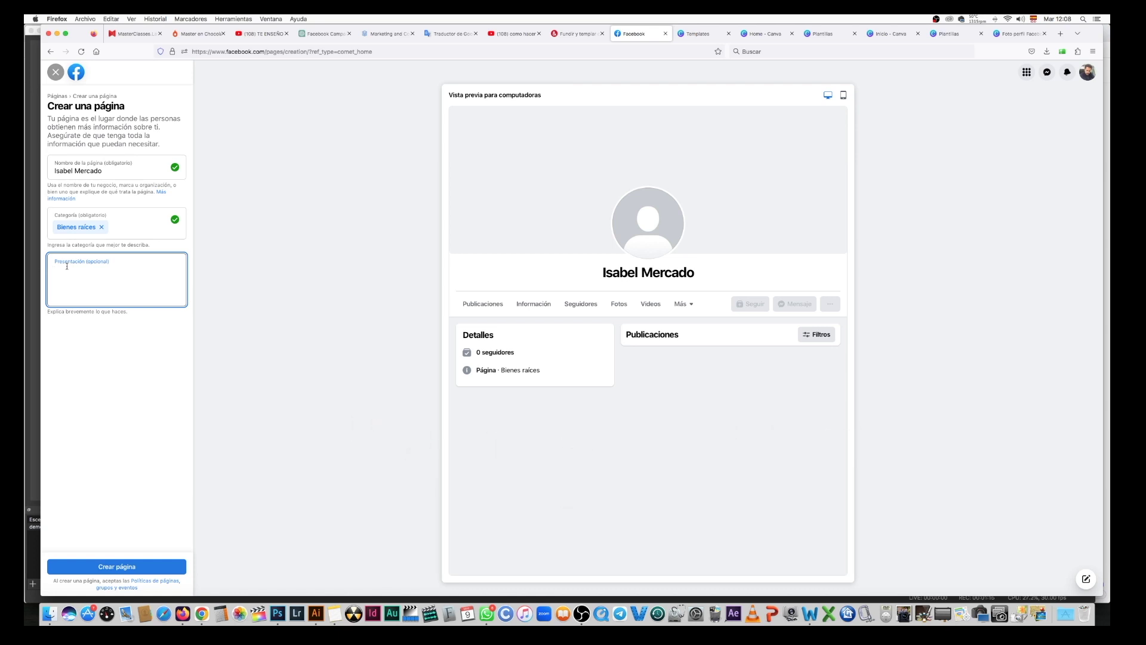
type("Agente")
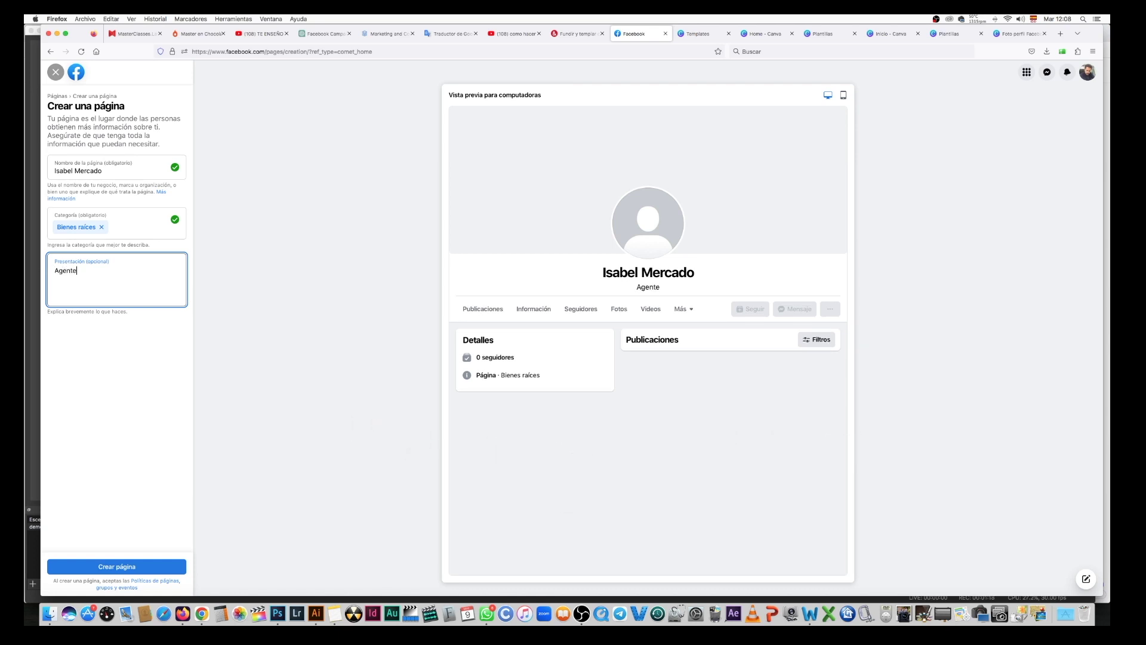
type(" In")
type("mobiliar")
type("ia y de")
type(" Bienes ")
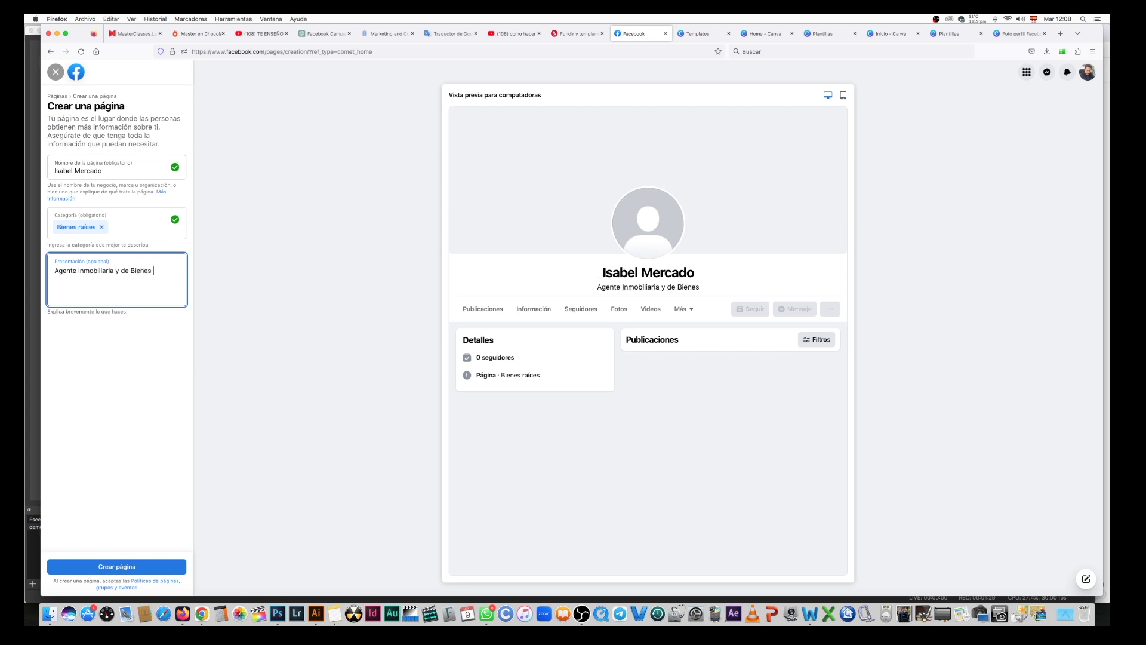
type("Raices")
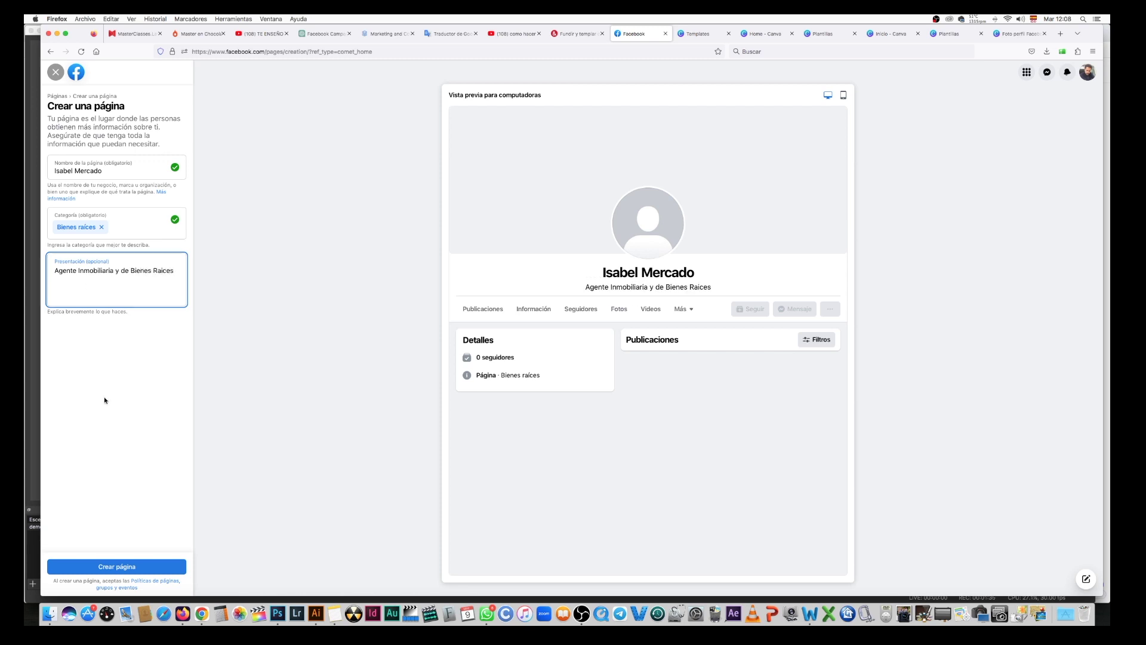
Create the Page with the description 'Agente Inmobiliaria y de Bienes Raices'.
left_click(118, 572)
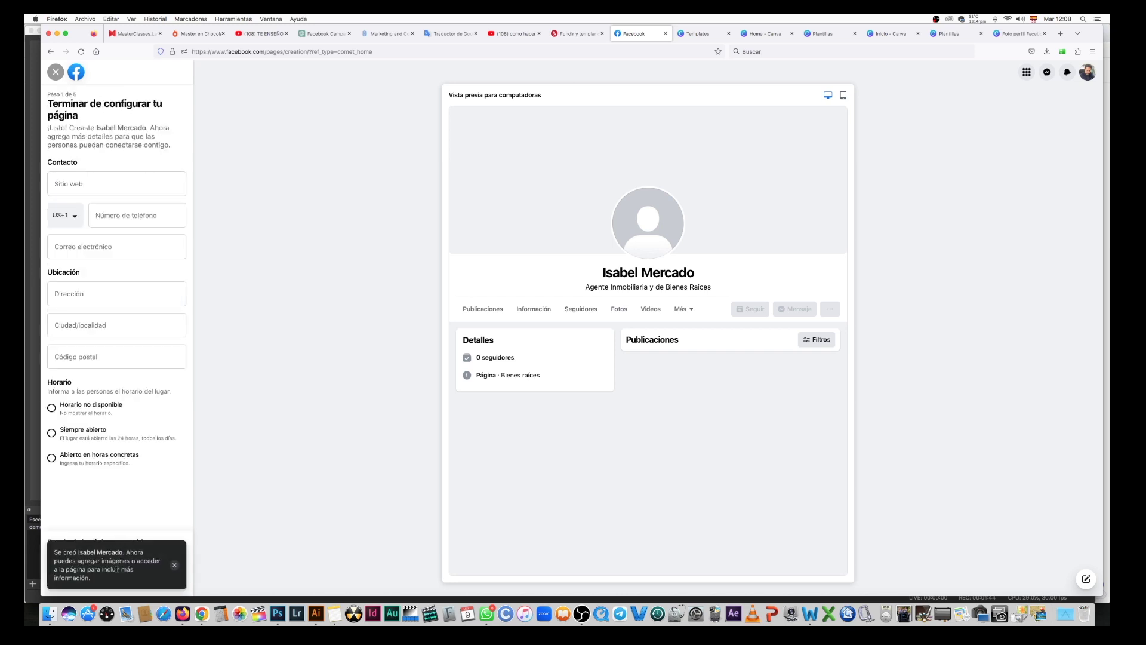
Enter the Page's website and a phone number with Ecuador's country code.
left_click(85, 184)
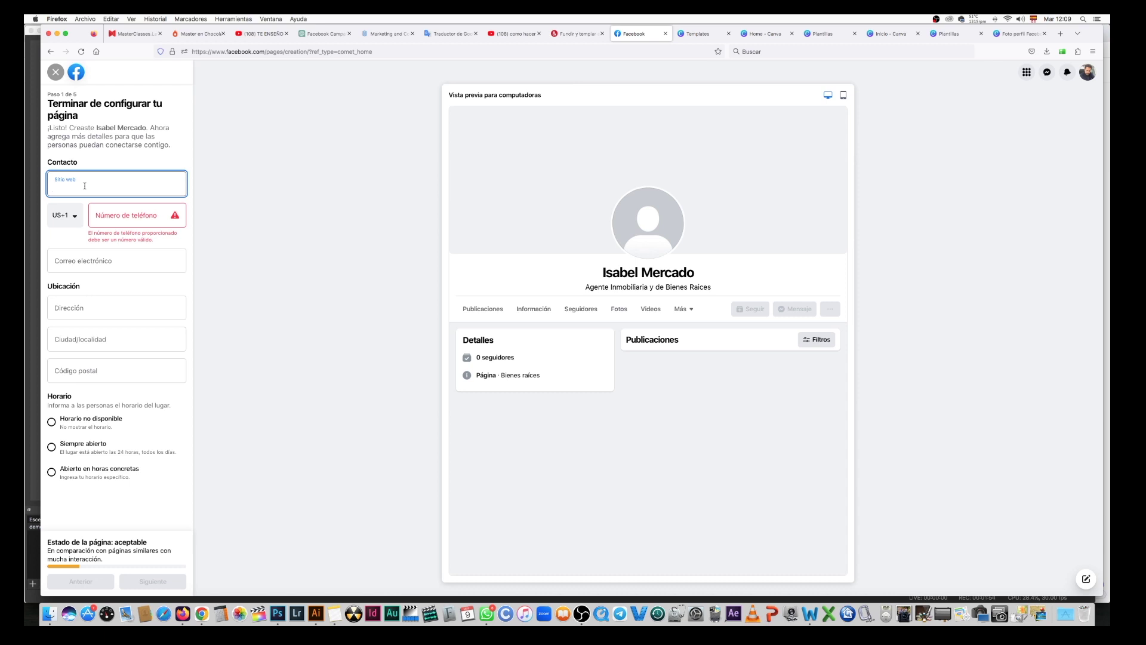
type("www.")
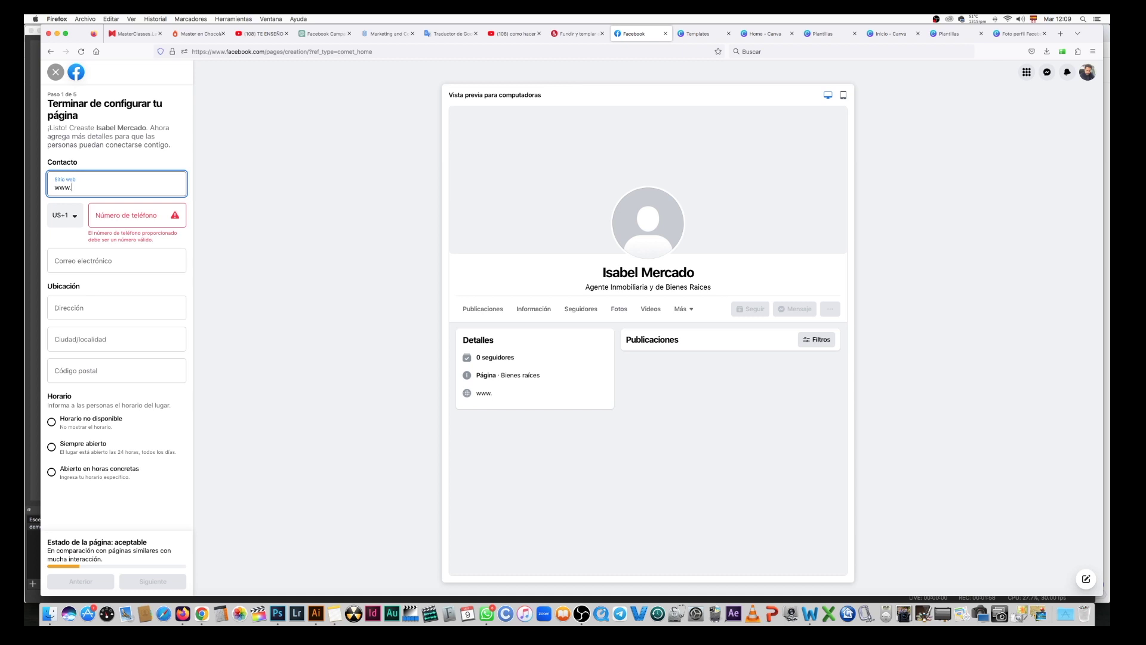
type("c")
type("om")
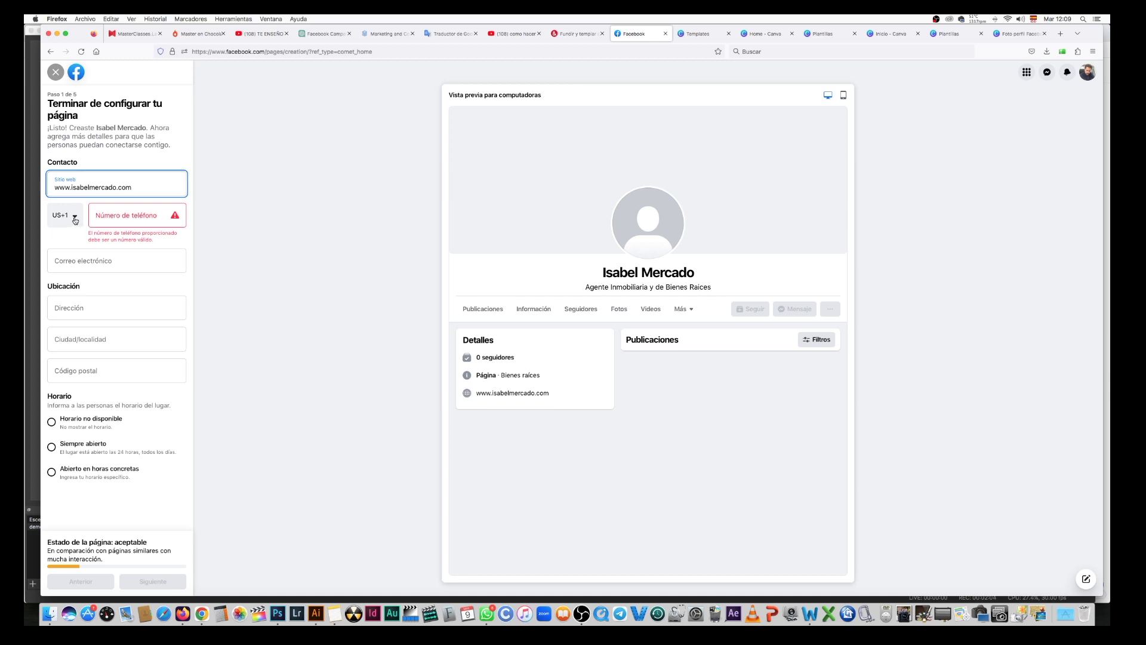
left_click(75, 221)
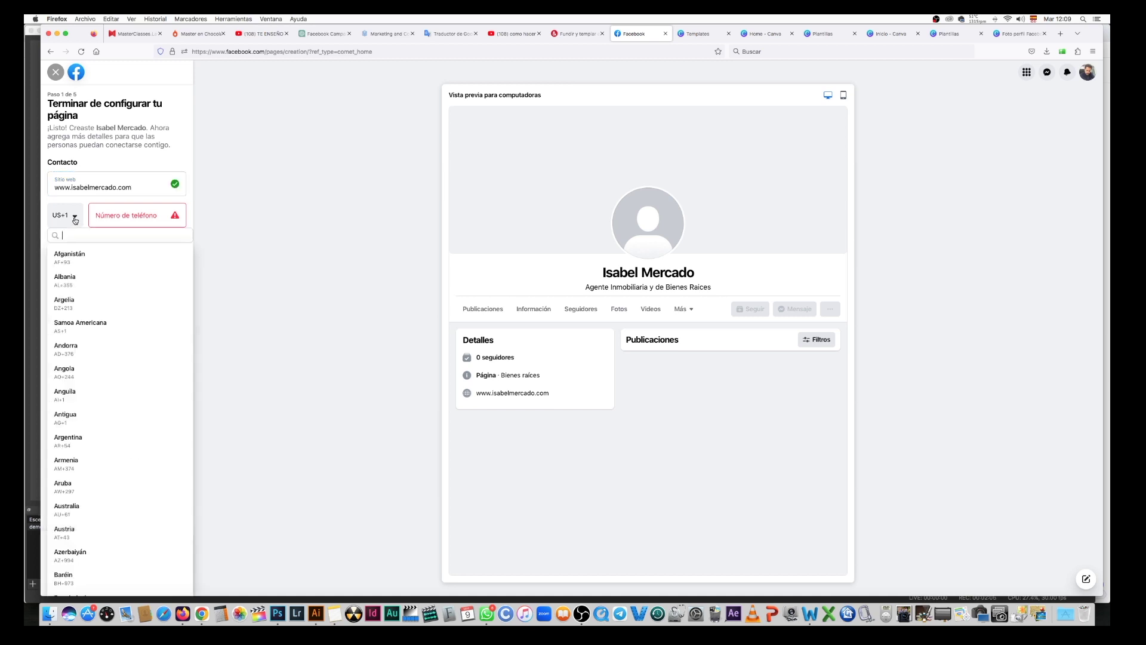
type("ecuador")
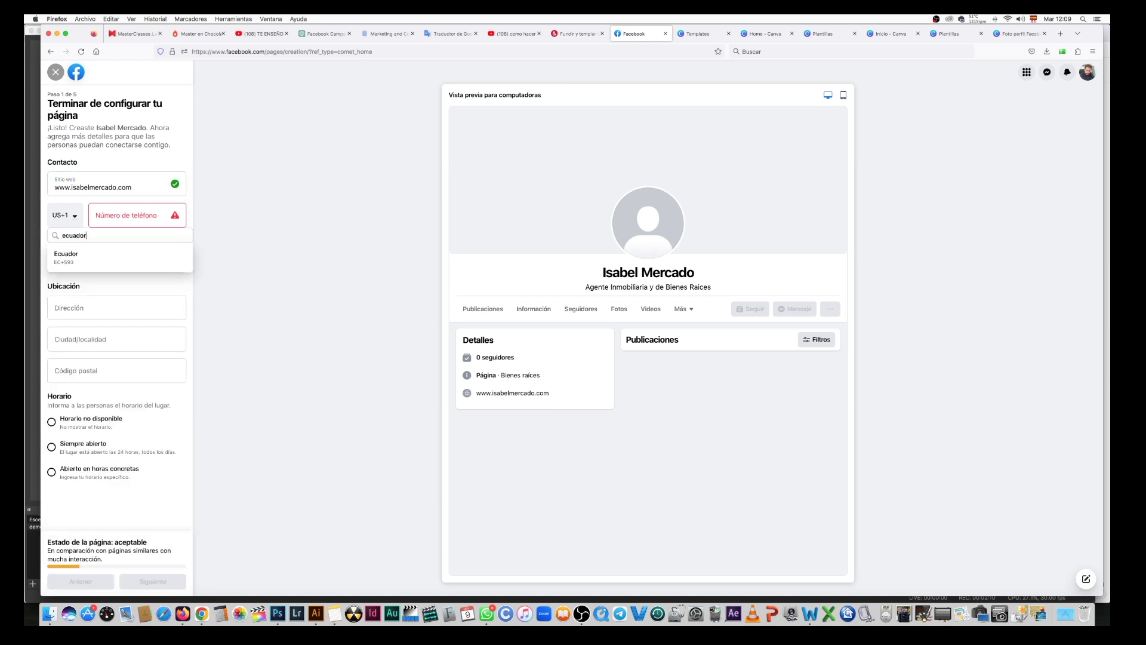
left_click(73, 256)
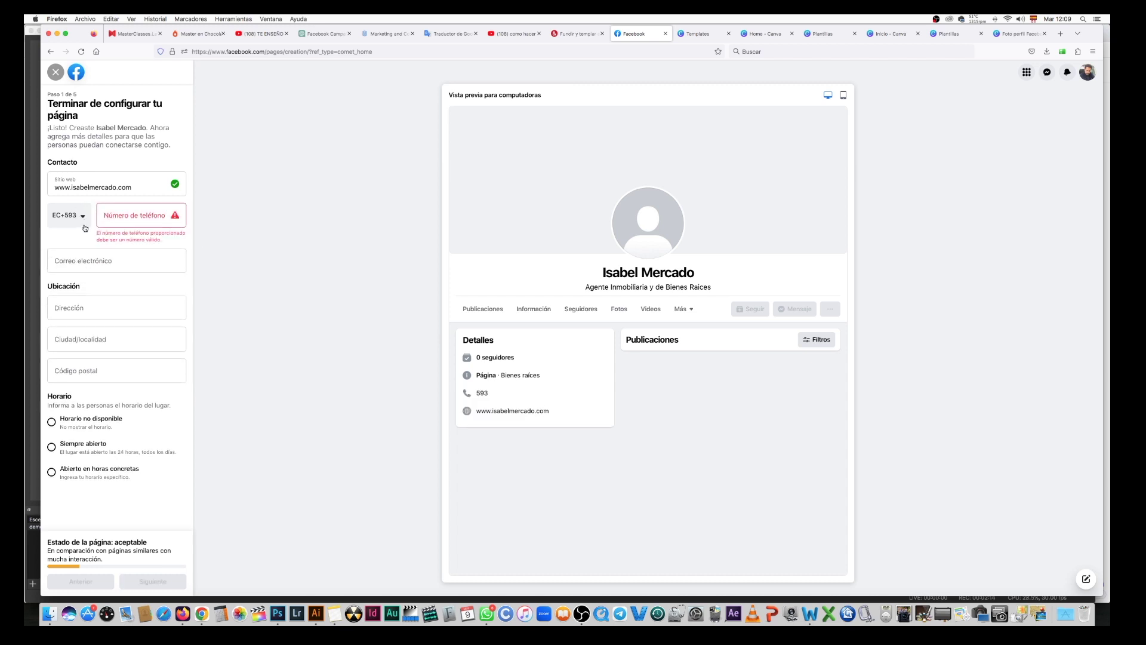
left_click(125, 219)
left_click(94, 247)
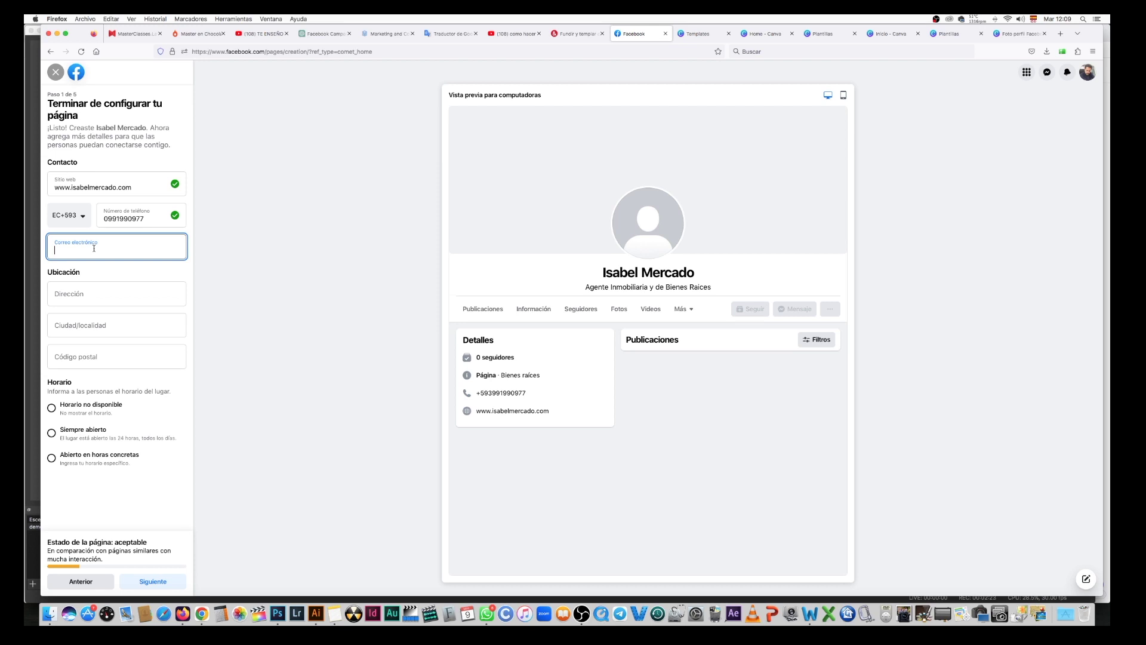
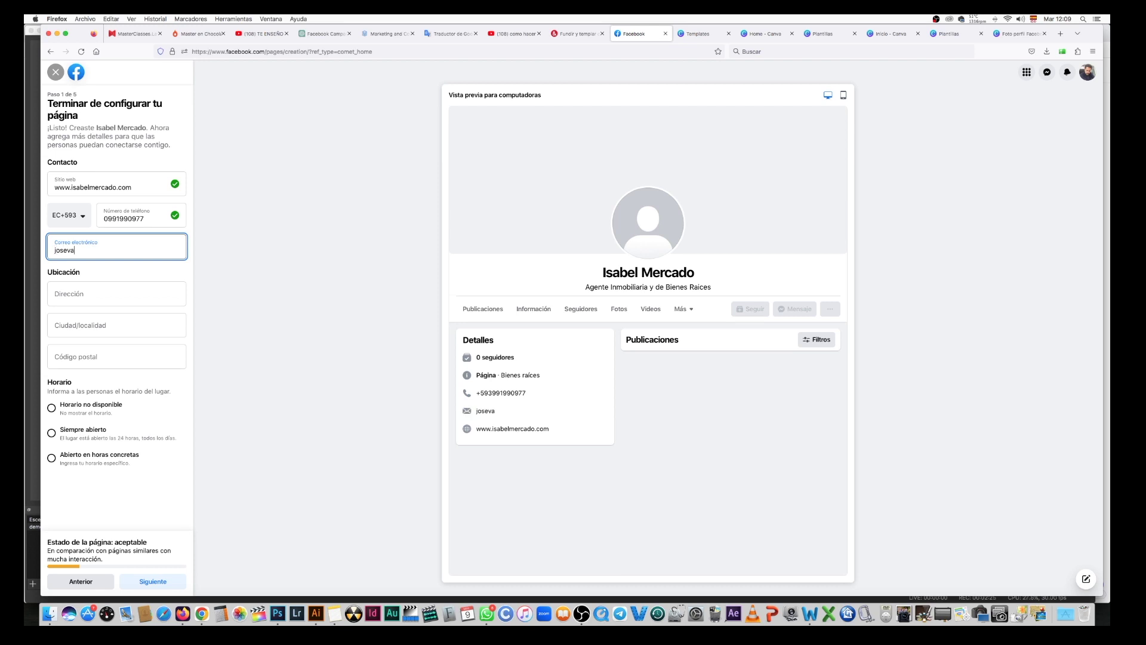
left_click(75, 294)
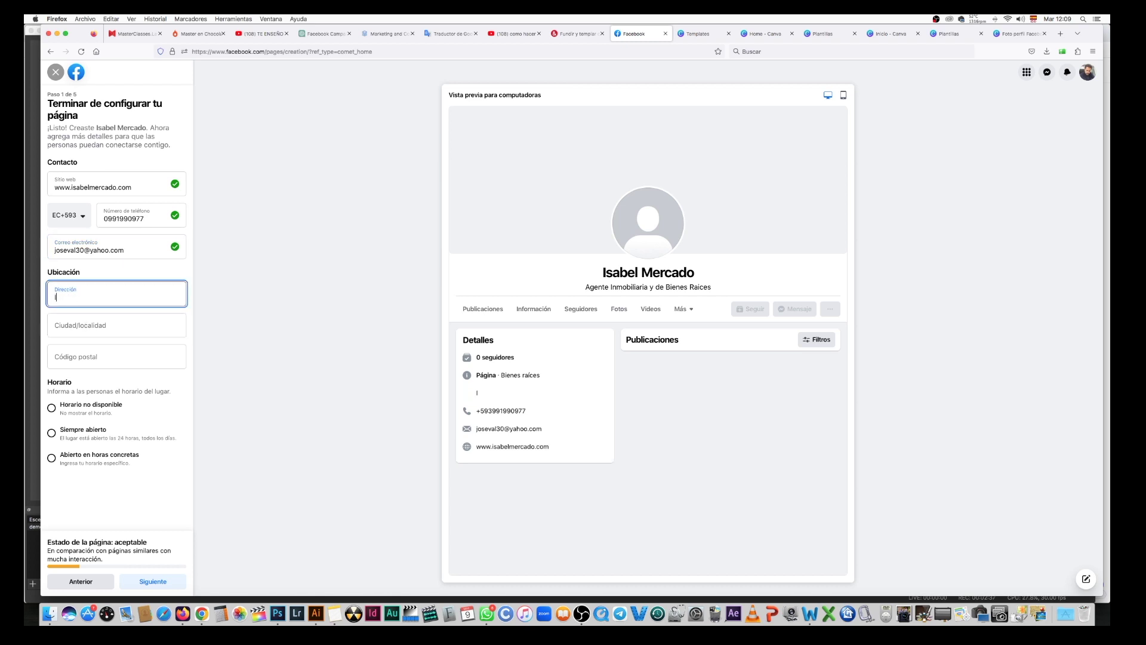
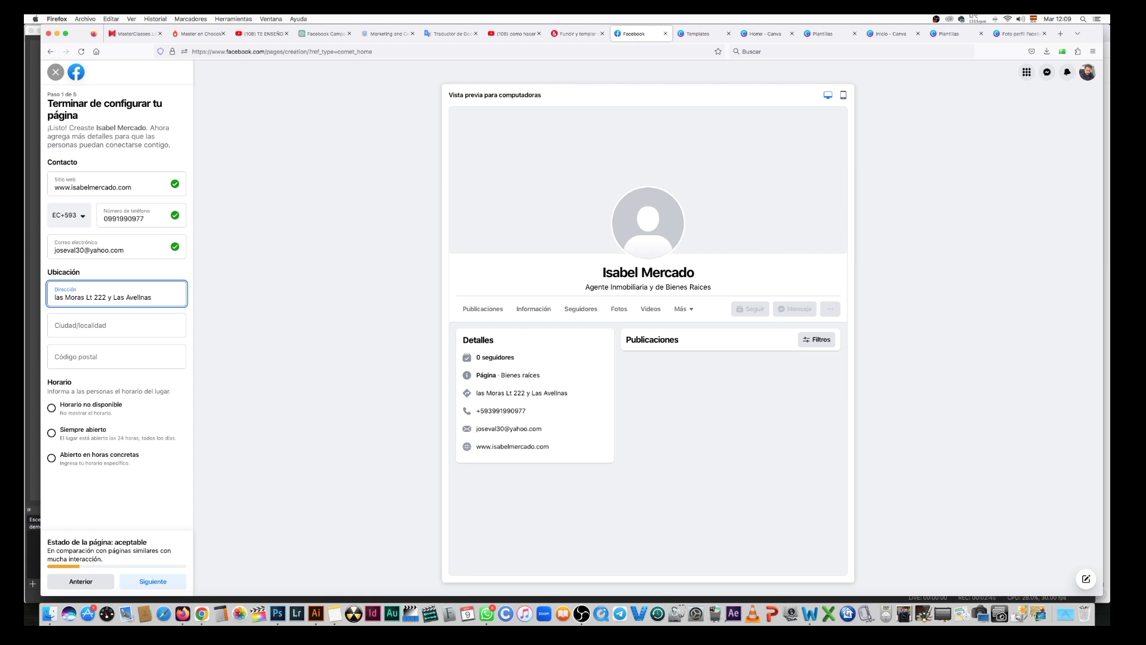
Set city Tumbaco, Pichincha, Ecuador, postal code 170504 and Siempre abierto hours, then submit.
left_click(76, 325)
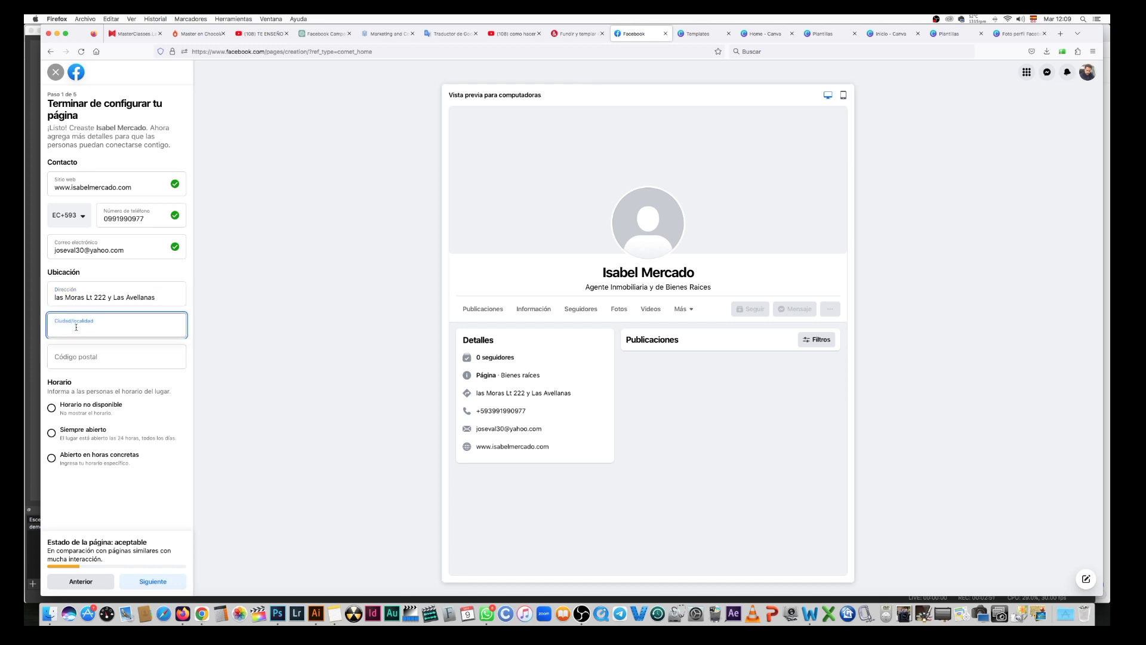
type("tumabco")
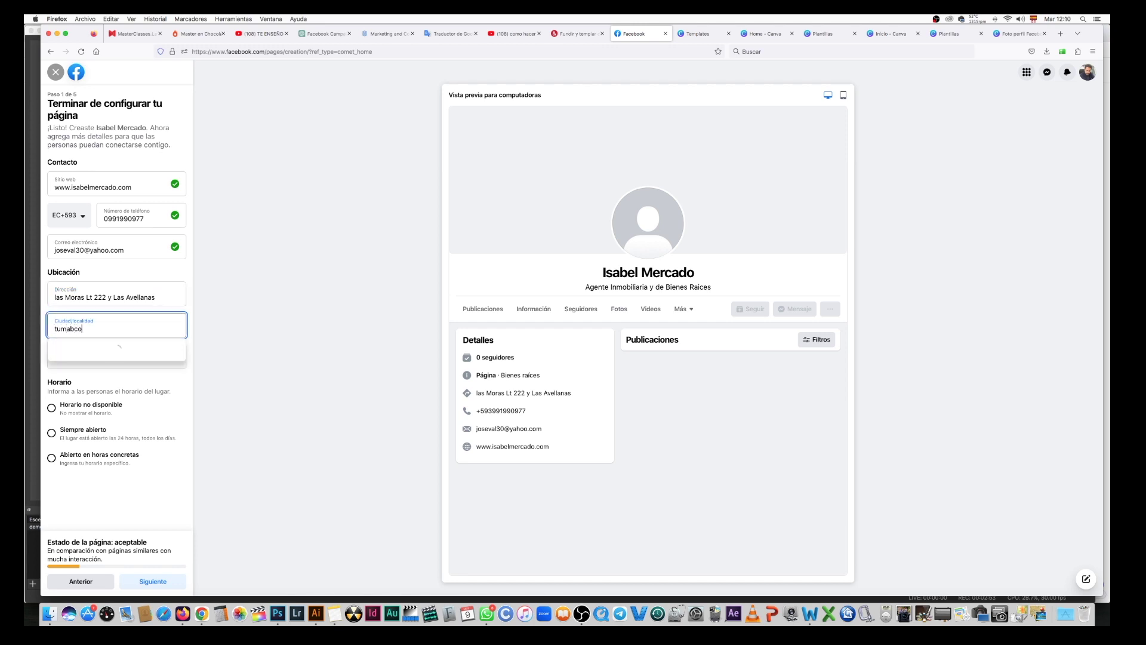
key("BackSpace")
key("BackSpace")
key("BackSpace")
key("BackSpace")
type("baco")
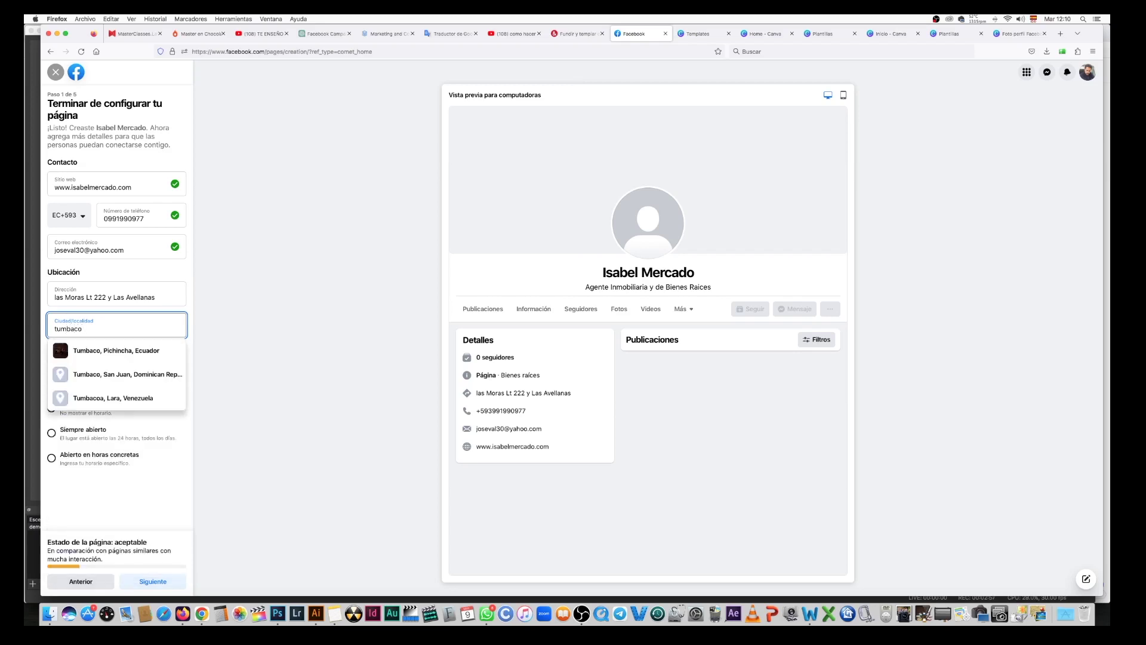
left_click(89, 356)
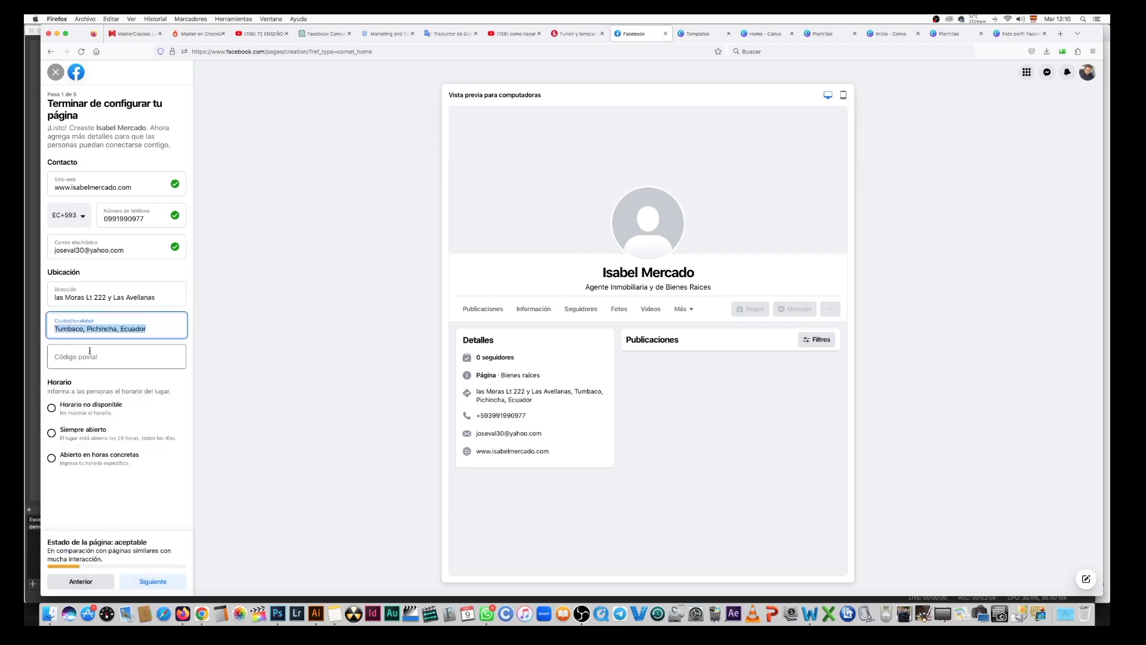
left_click(80, 359)
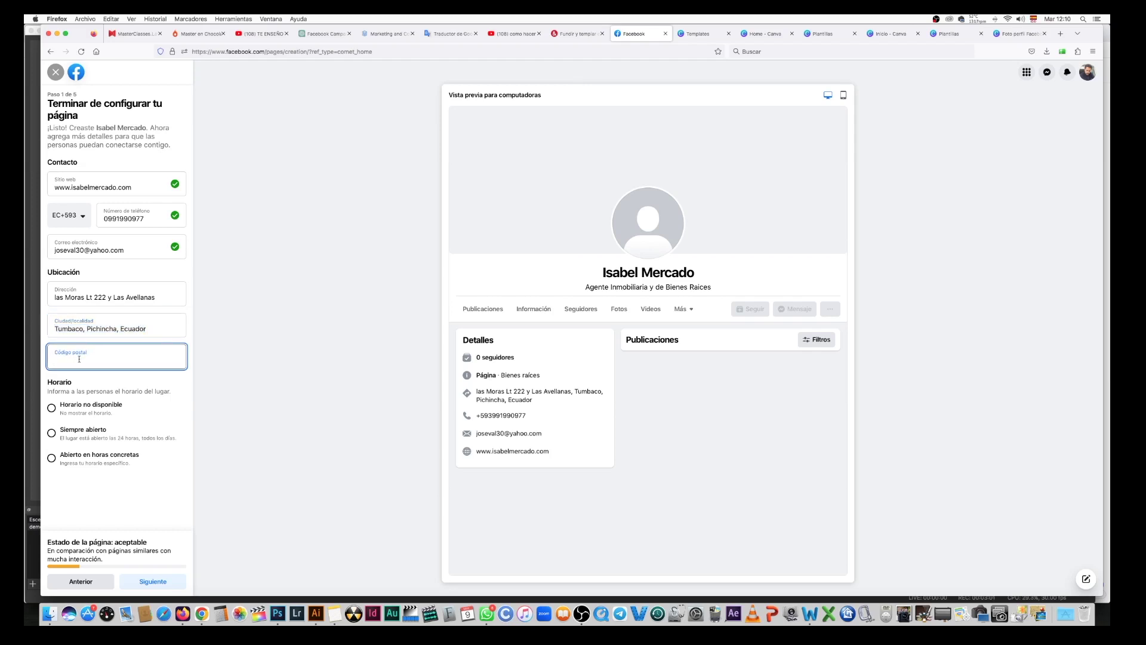
type("70")
type("504")
left_click(52, 433)
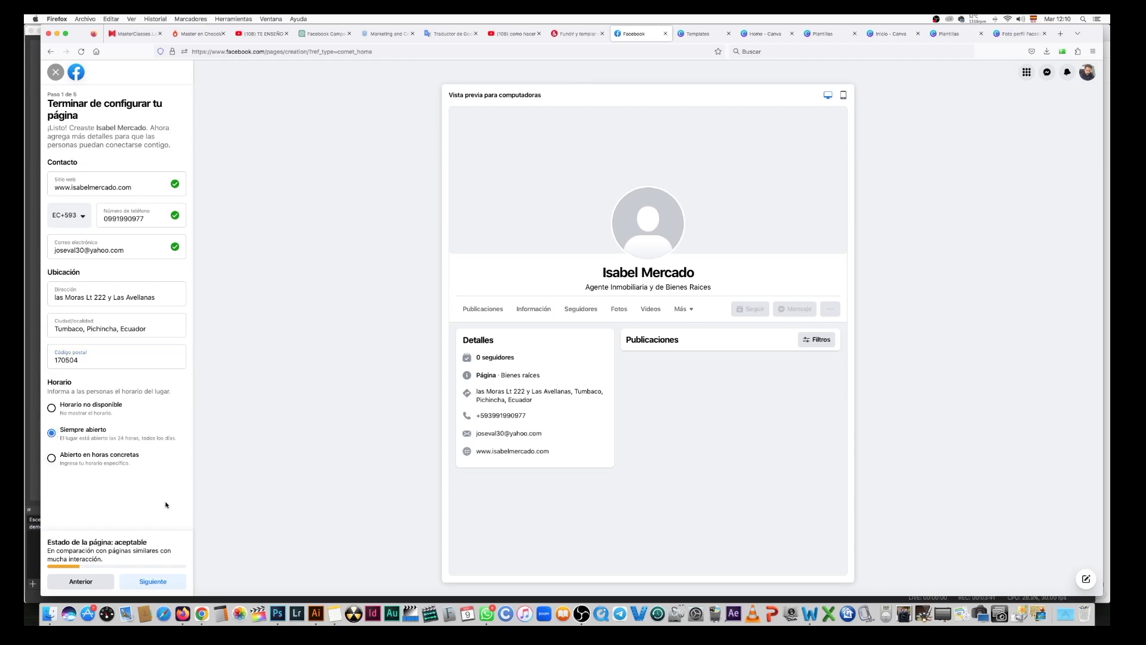
left_click(152, 583)
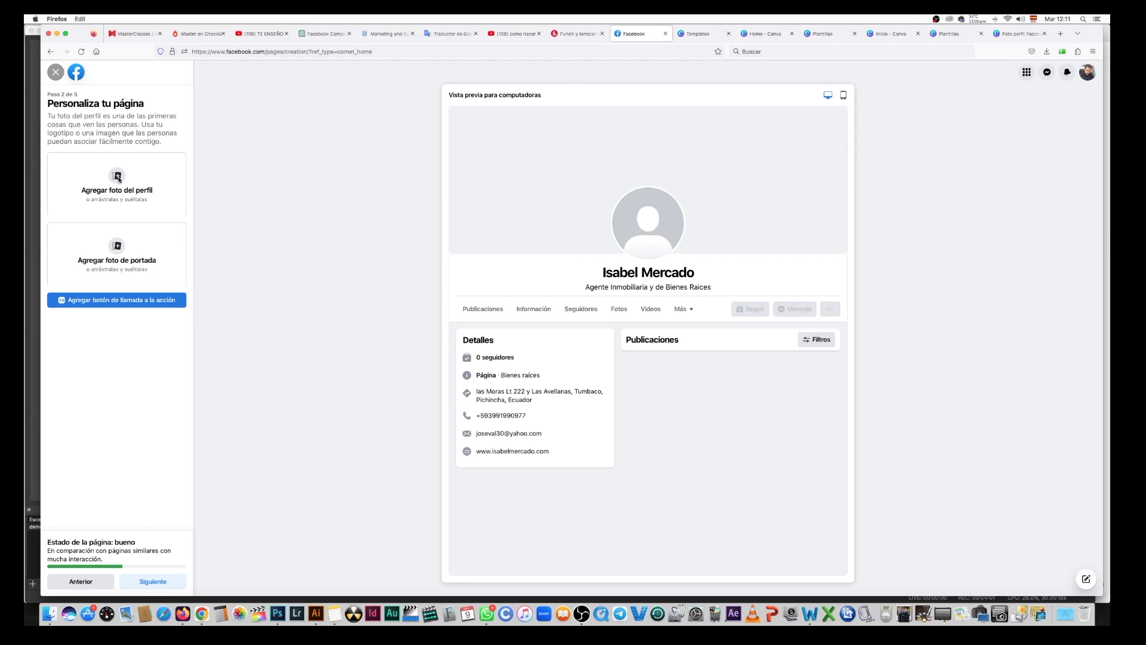
left_click(118, 178)
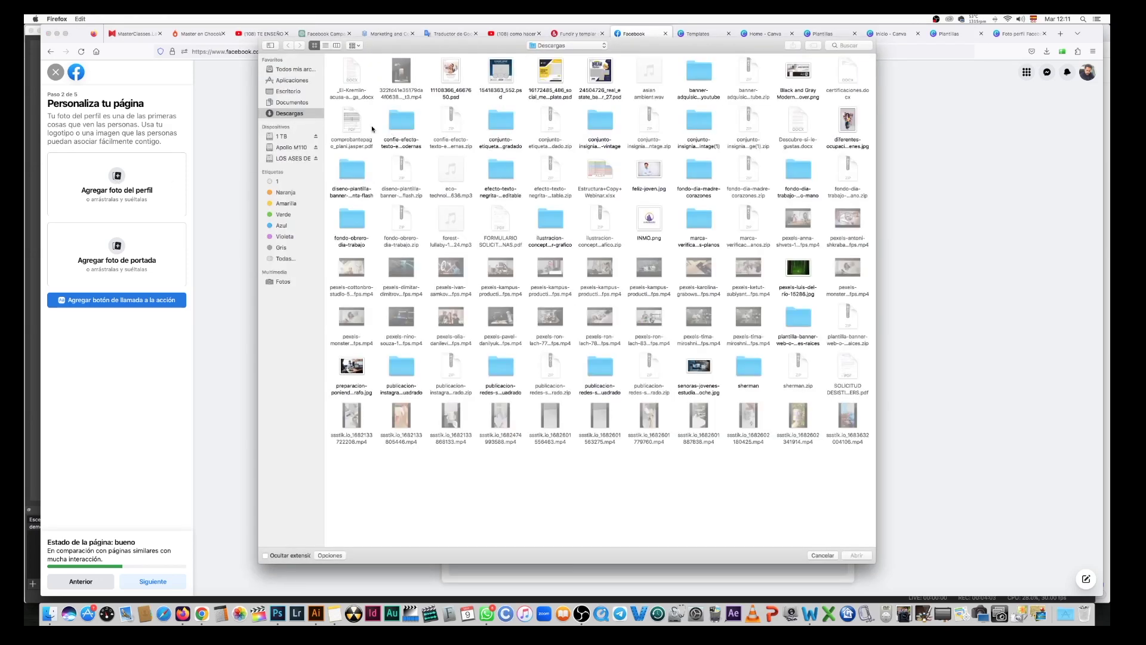
left_click(278, 93)
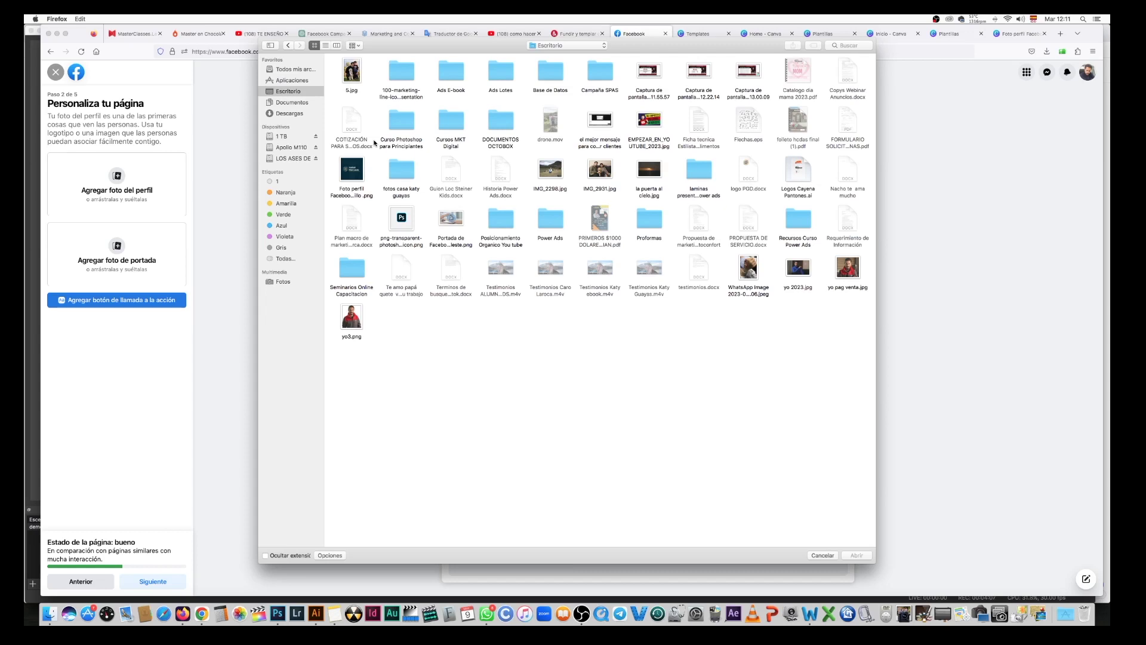
left_click(363, 178)
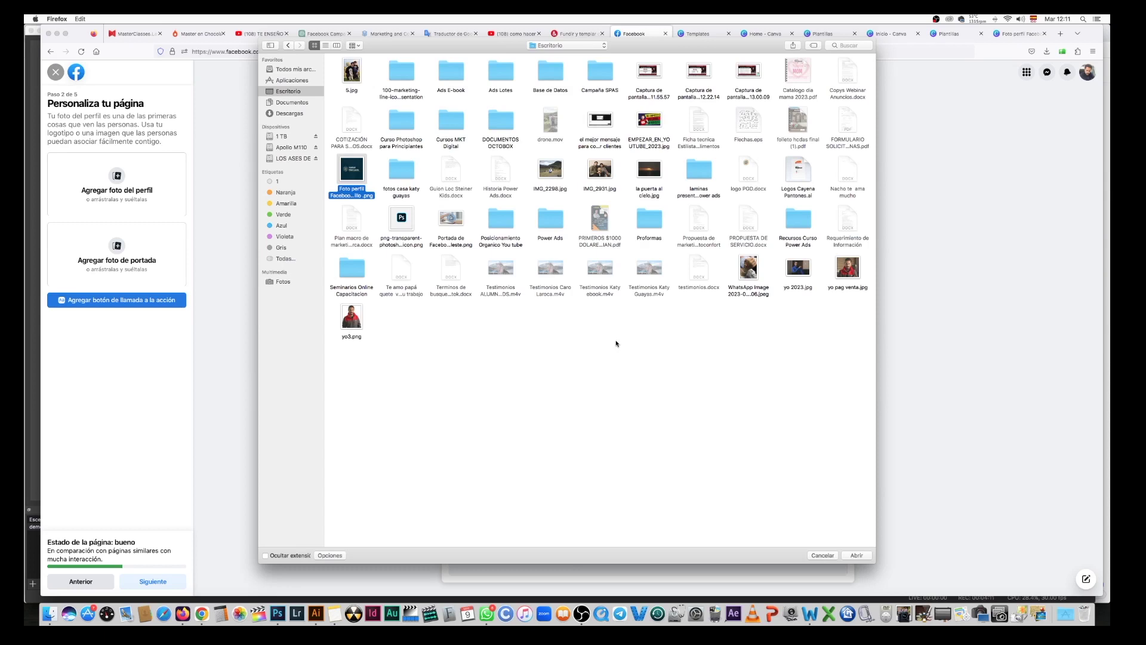
left_click(855, 556)
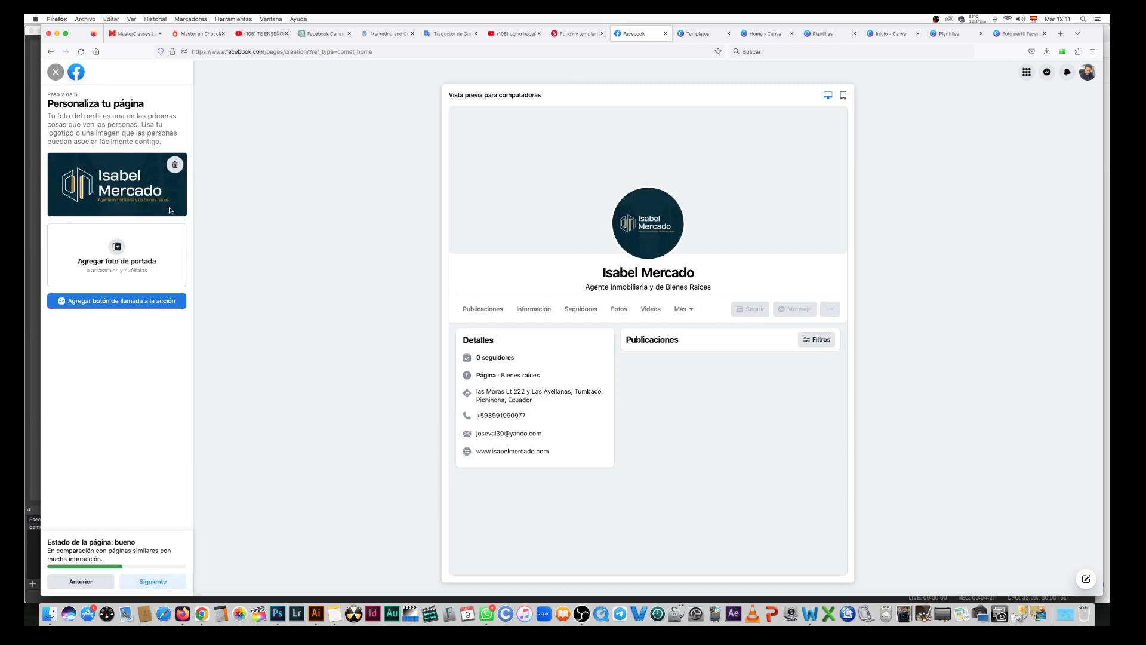
left_click(117, 249)
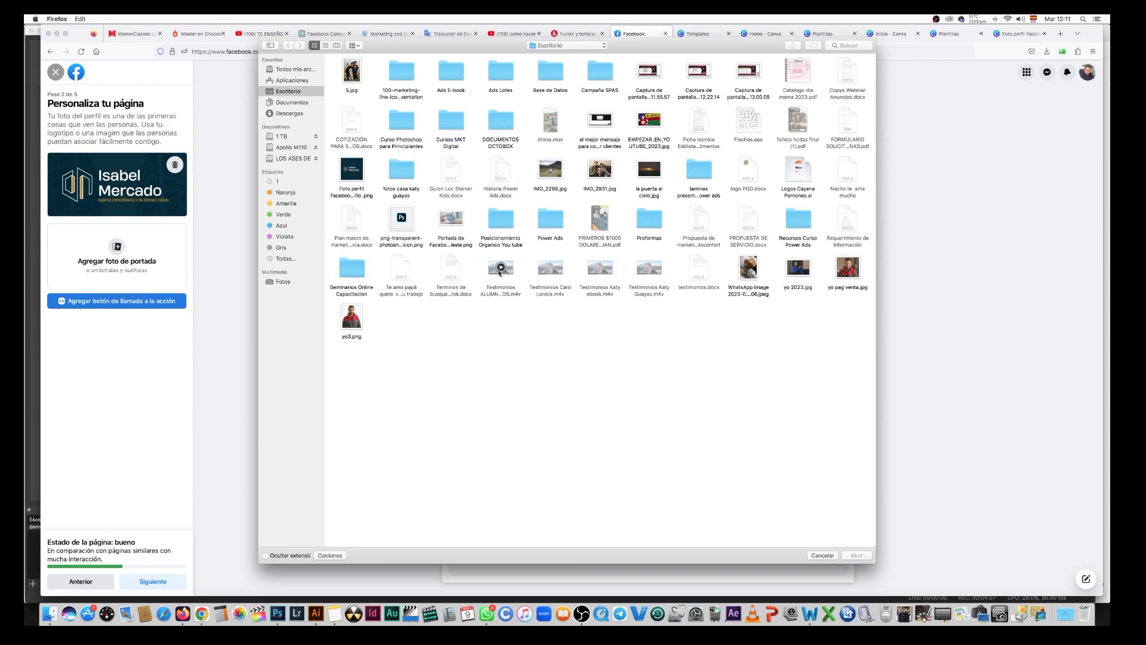
Upload the Portada PNG as the cover photo and continue to the WhatsApp step.
left_click(454, 218)
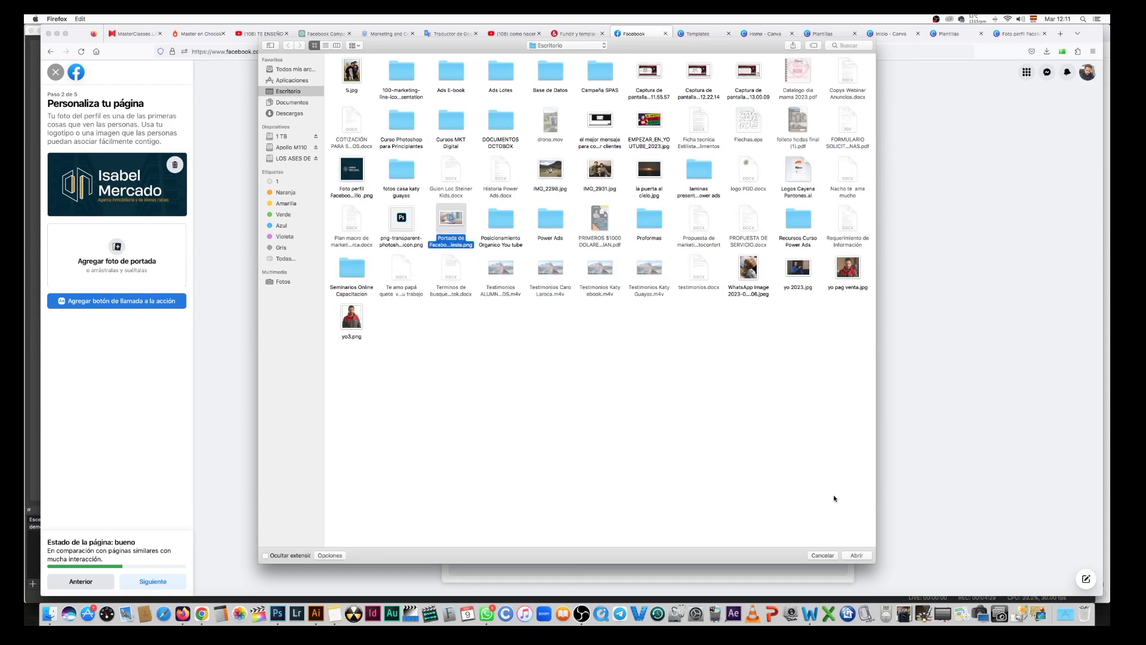
left_click(848, 559)
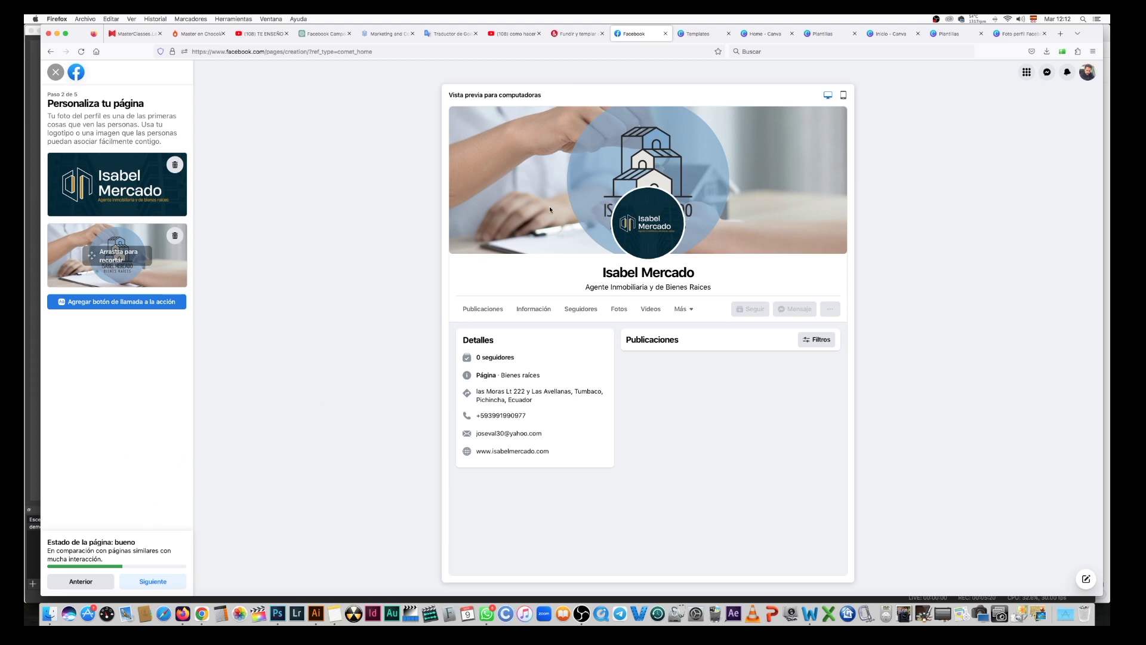
left_click(147, 587)
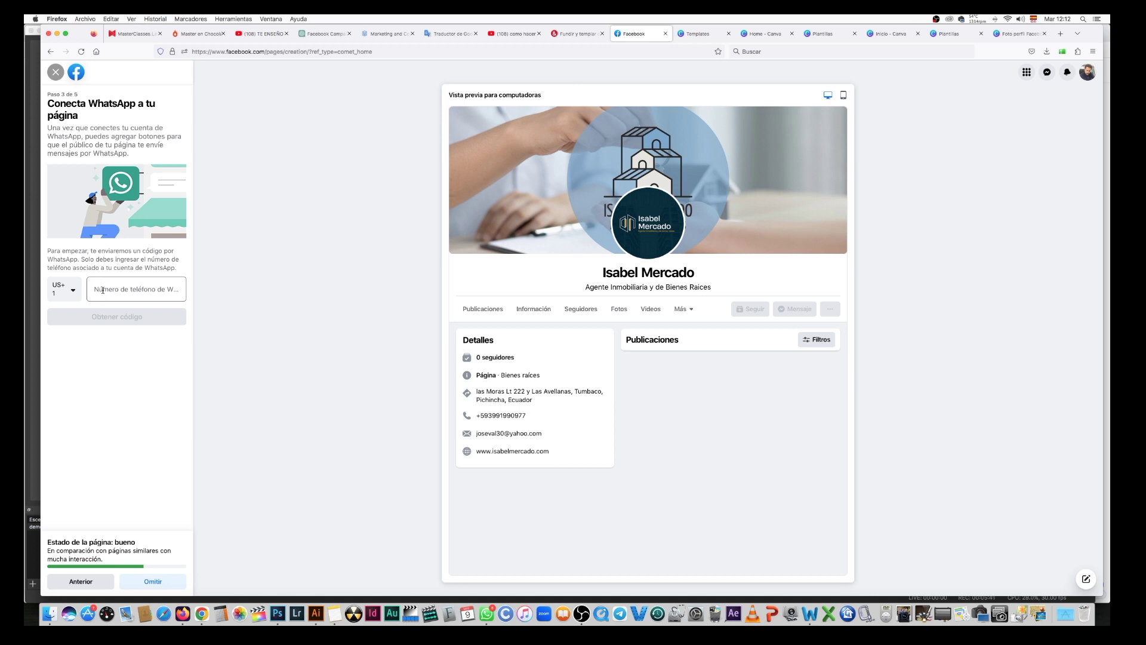
left_click(73, 291)
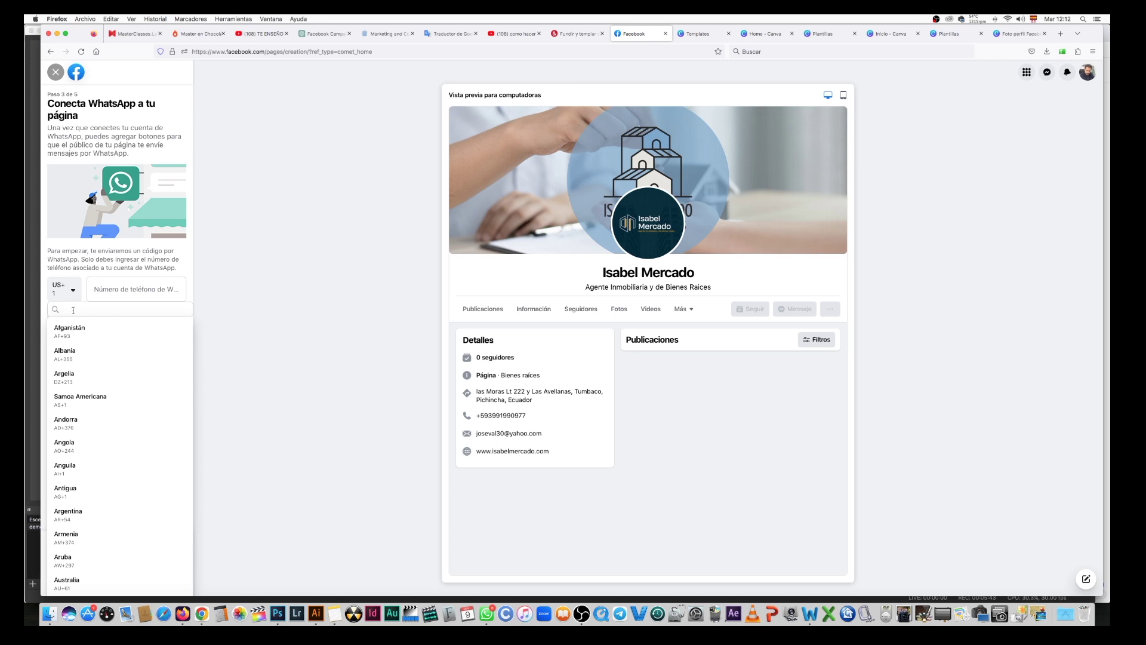
type("ecuador")
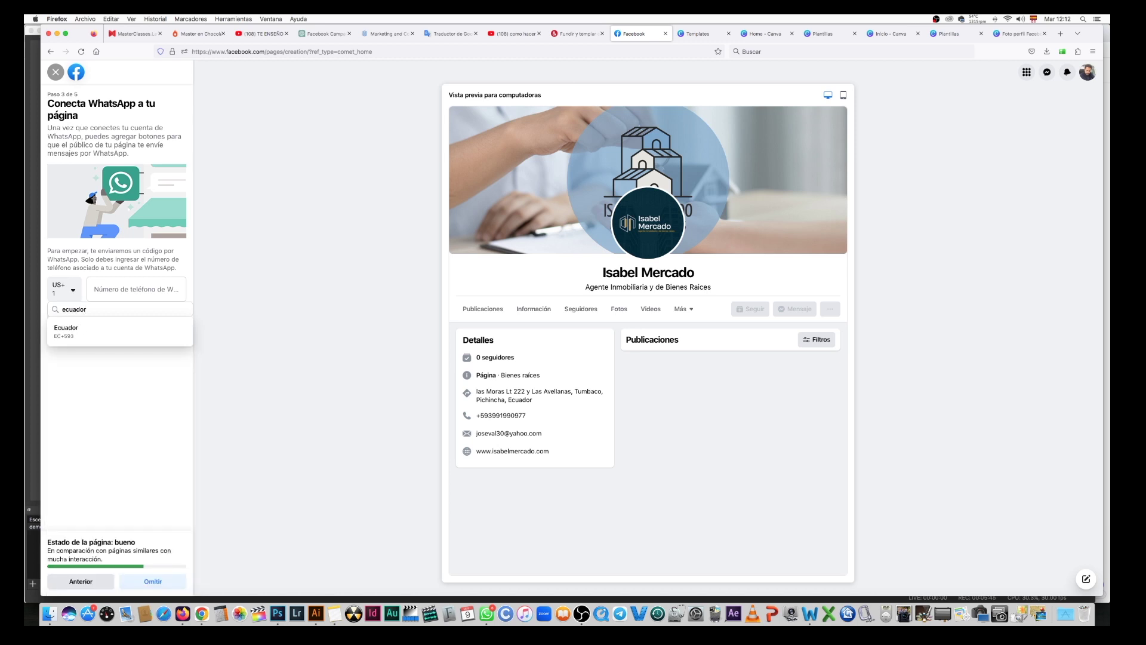
left_click(72, 331)
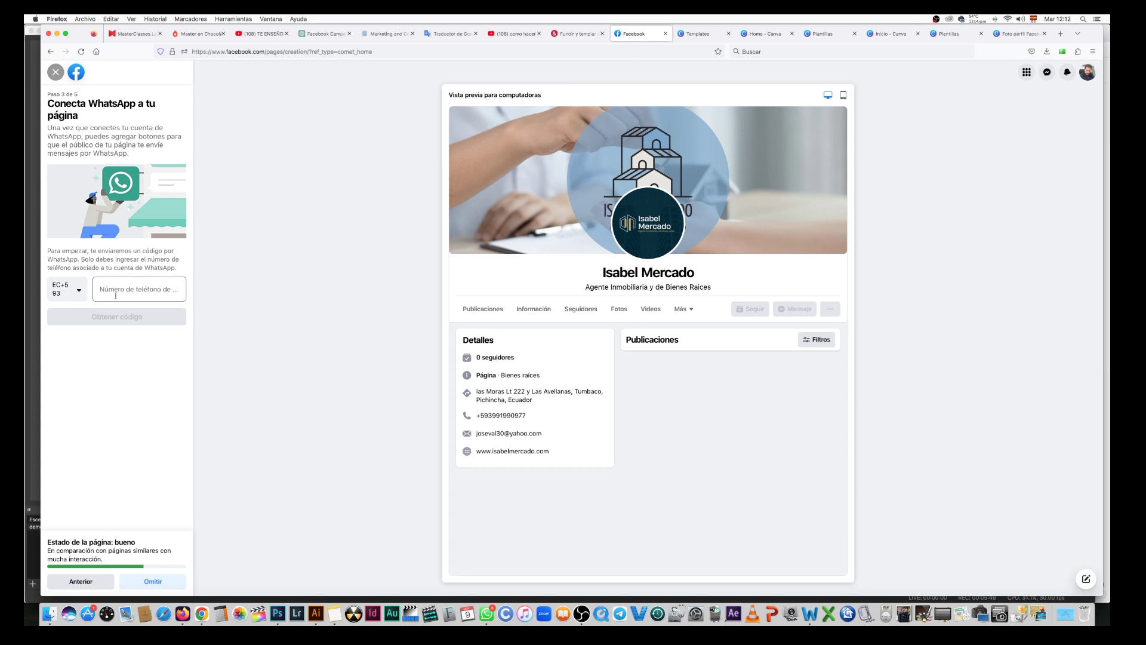
left_click(116, 289)
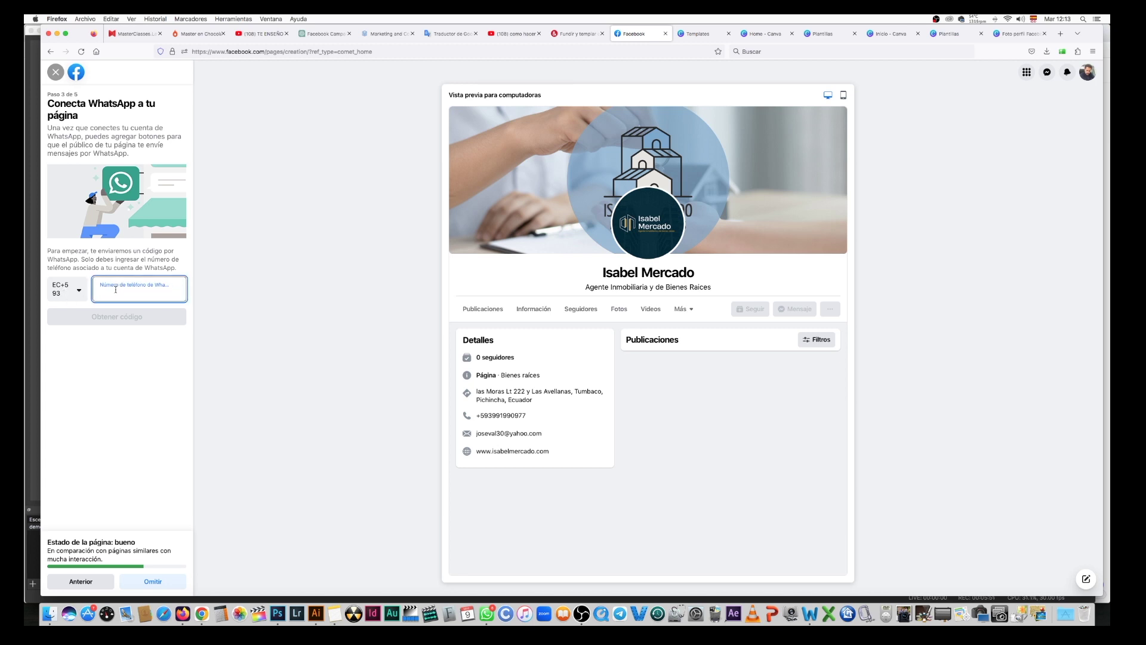
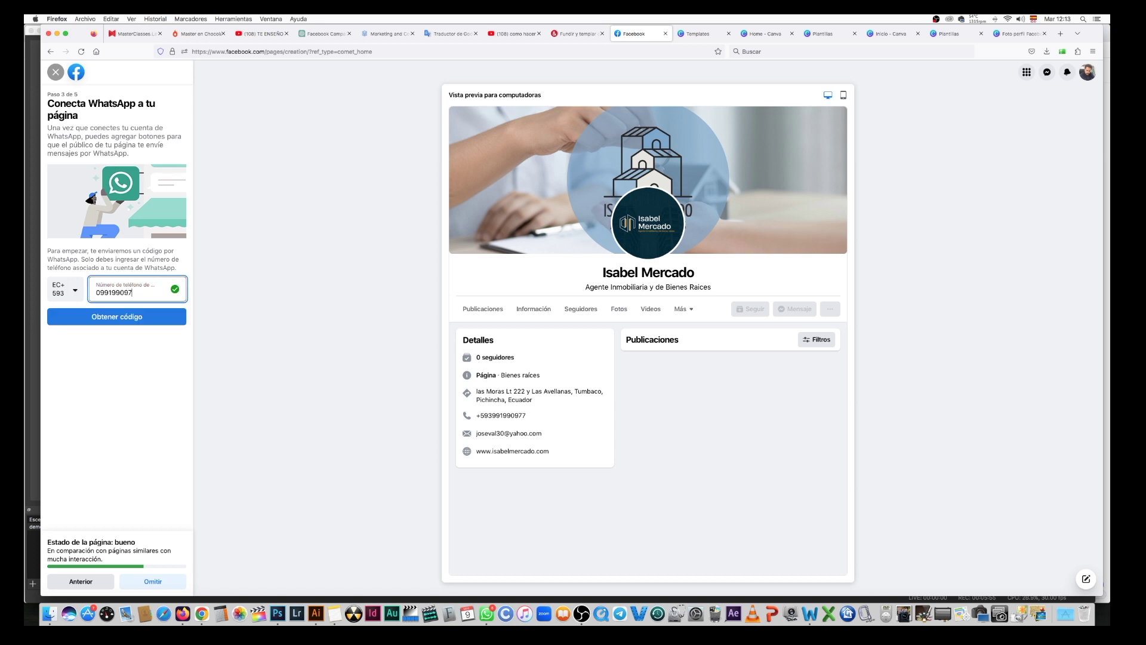
left_click(129, 318)
Skip the WhatsApp and audience steps, then finish with Listo to publish the Page.
left_click(153, 582)
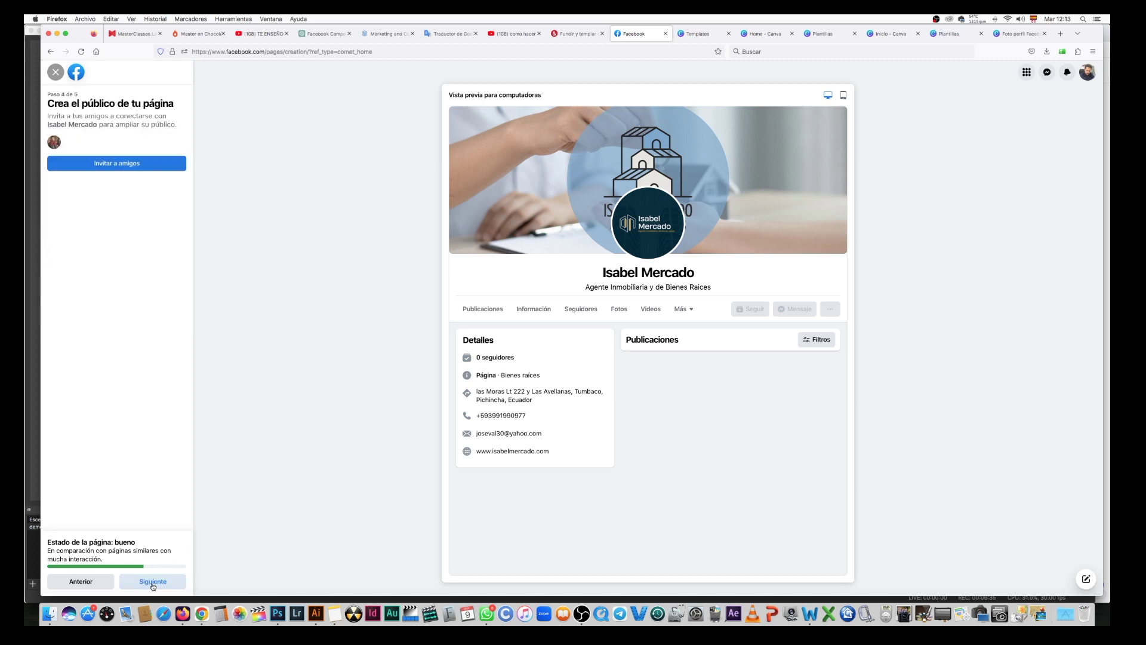
left_click(154, 582)
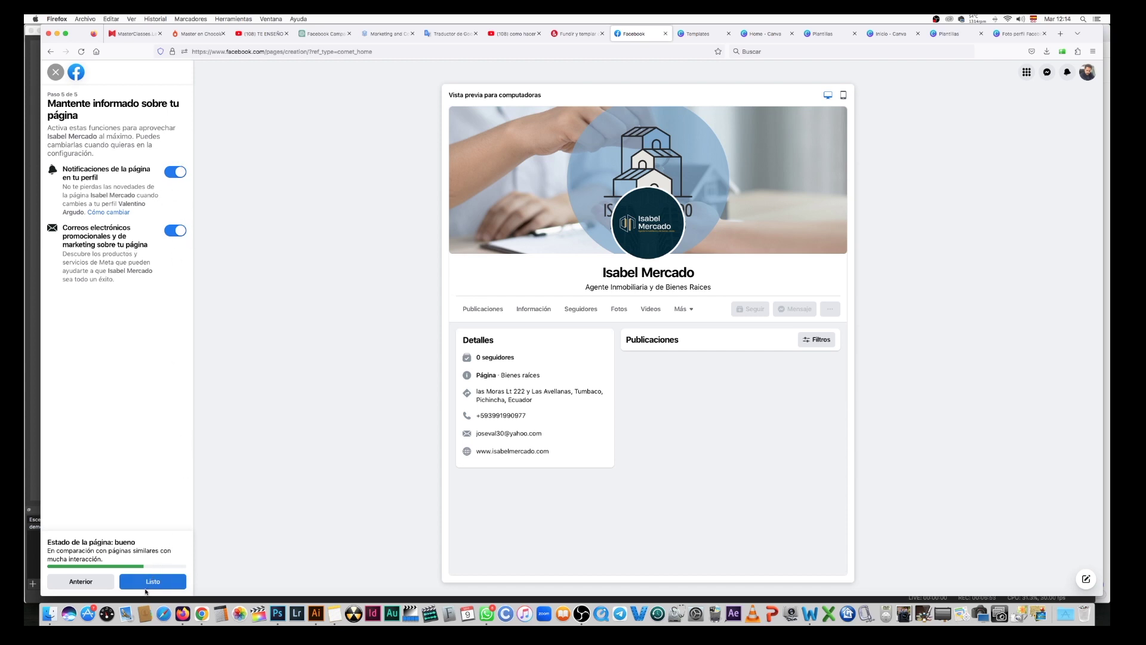
left_click(151, 583)
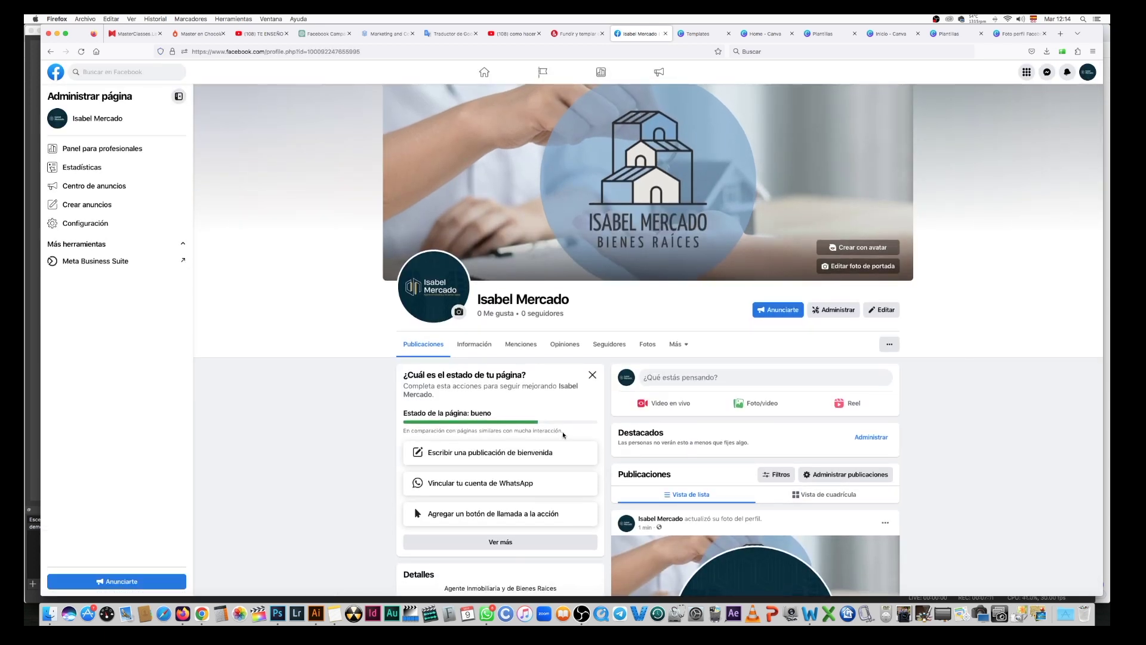
scroll(560, 437, "down", 3)
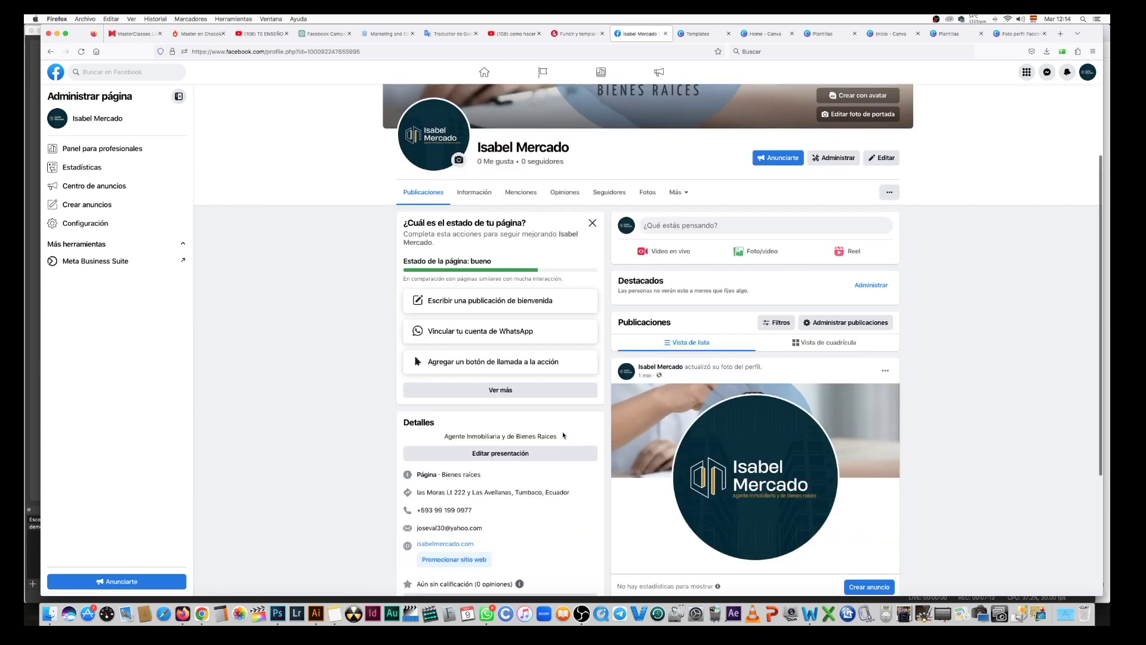
scroll(563, 436, "up", 3)
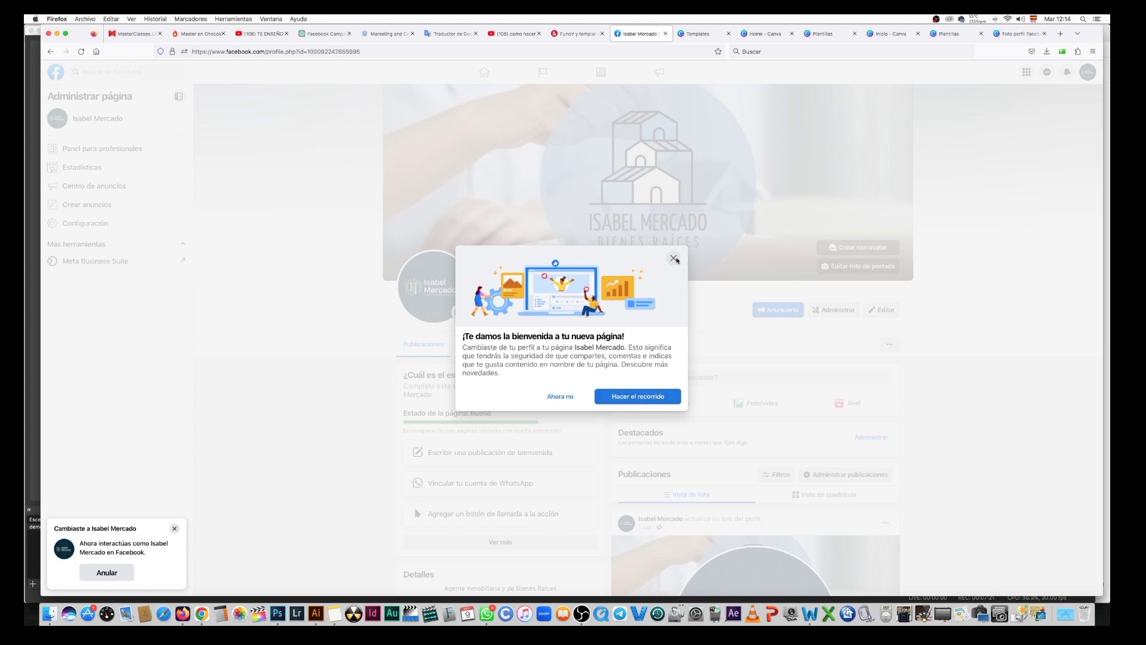
left_click(557, 399)
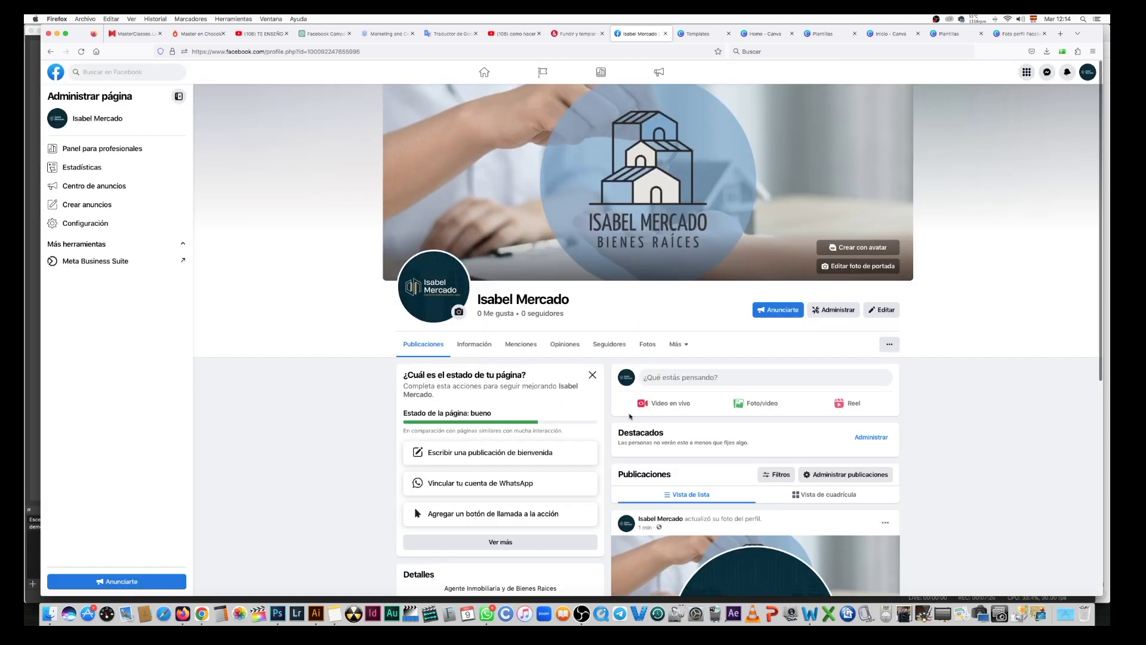
scroll(642, 380, "down", 1)
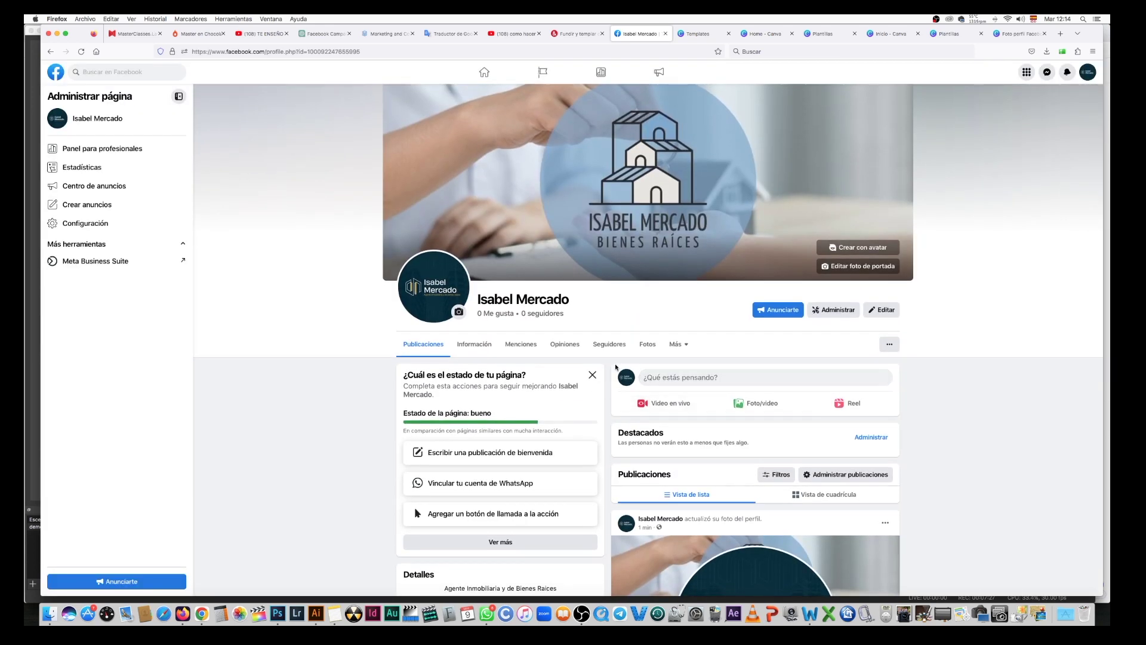
scroll(626, 401, "down", 2)
scroll(625, 403, "down", 1)
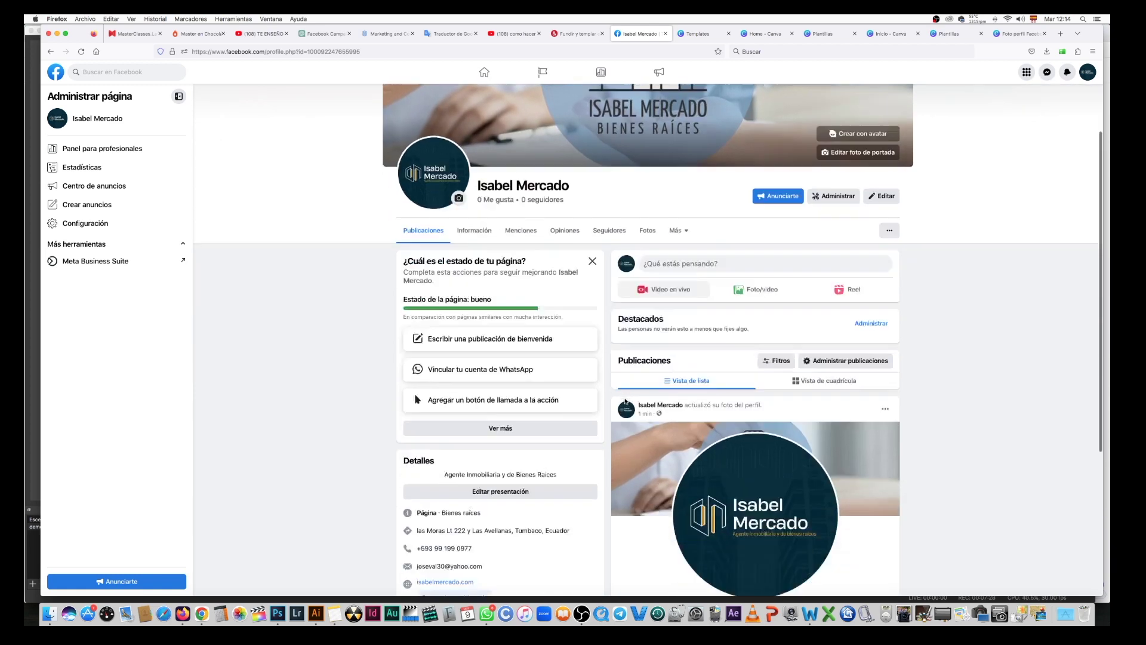
scroll(625, 403, "down", 3)
scroll(626, 400, "up", 4)
scroll(625, 401, "up", 2)
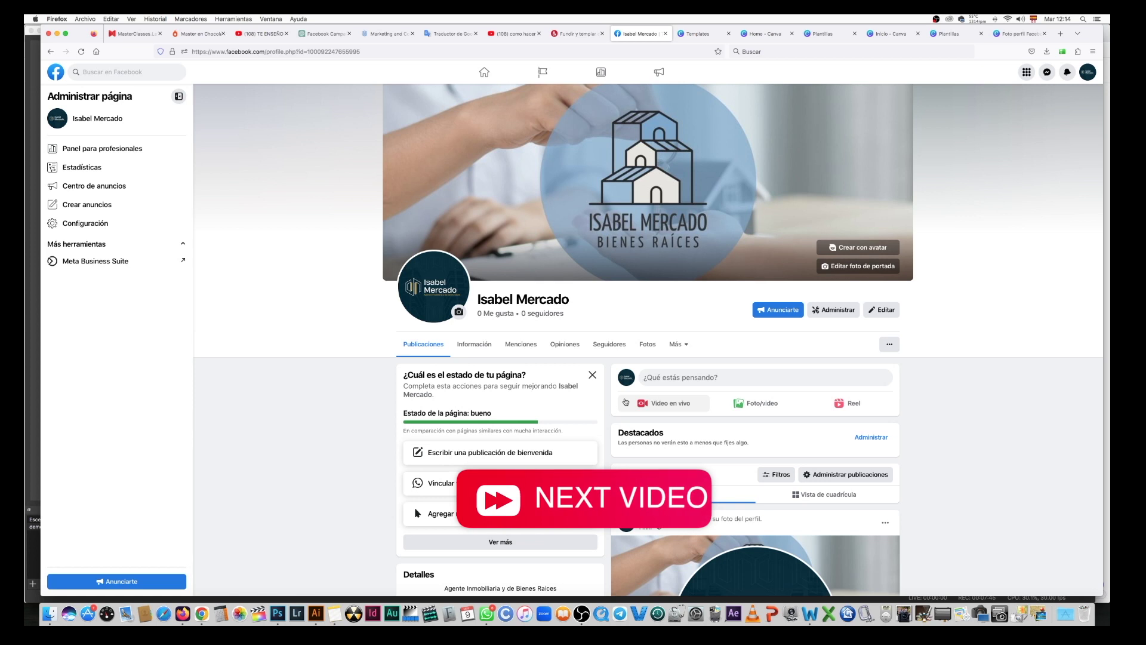
scroll(649, 359, "down", 1)
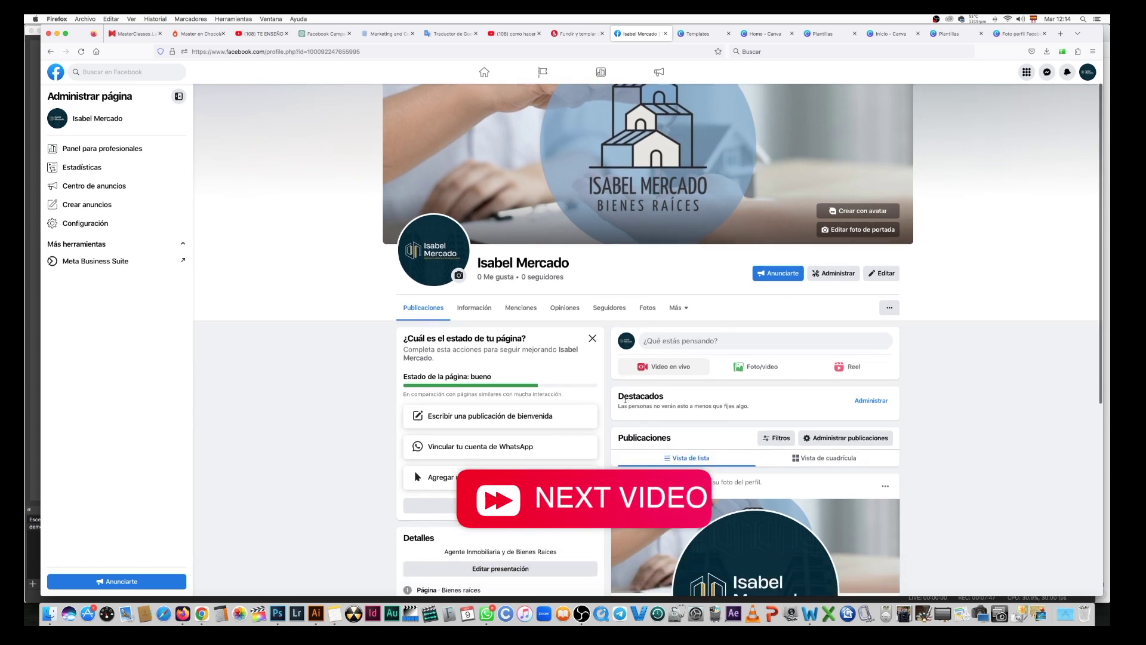
scroll(500, 453, "up", 1)
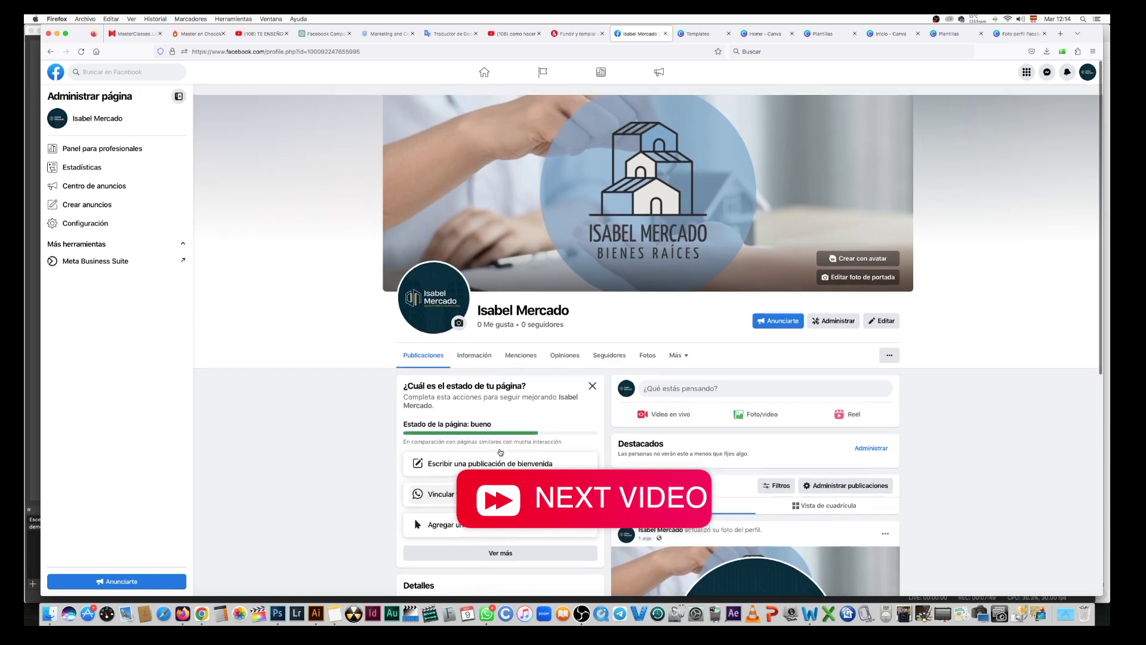
scroll(500, 453, "down", 1)
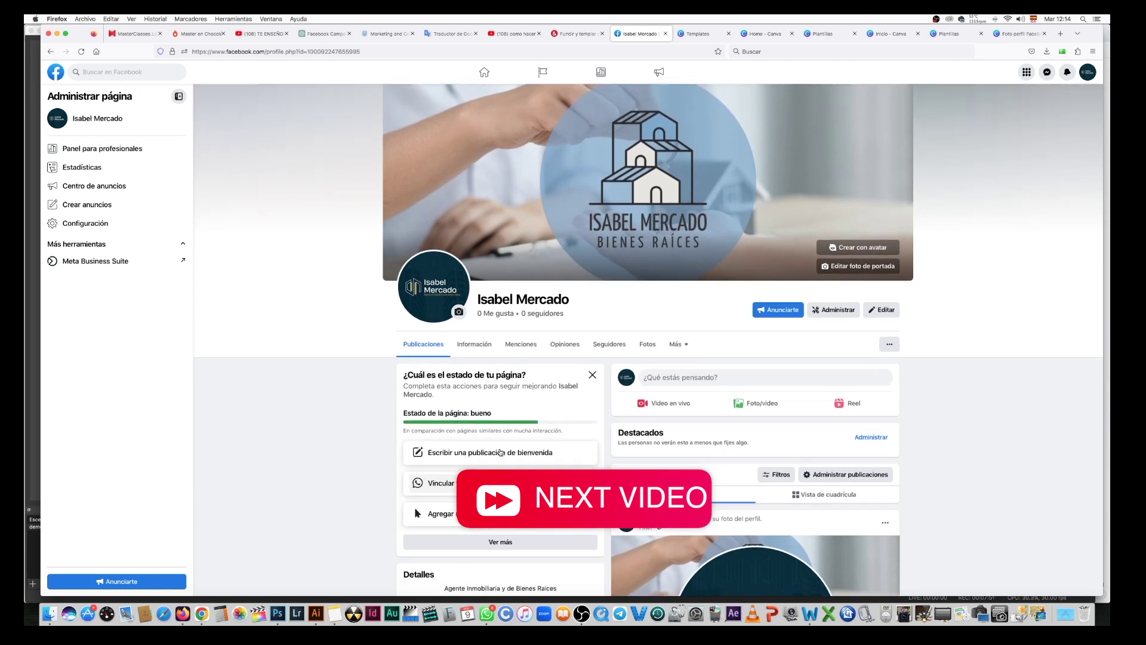